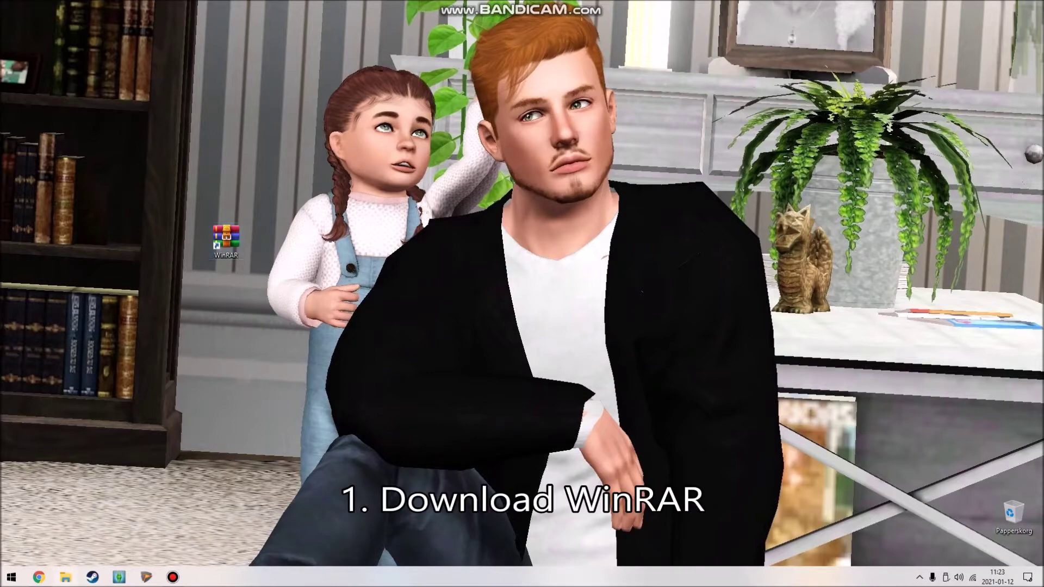
Open the WinRAR download page in Chrome, then launch WinRAR from the desktop and close it again
left_click(39, 577)
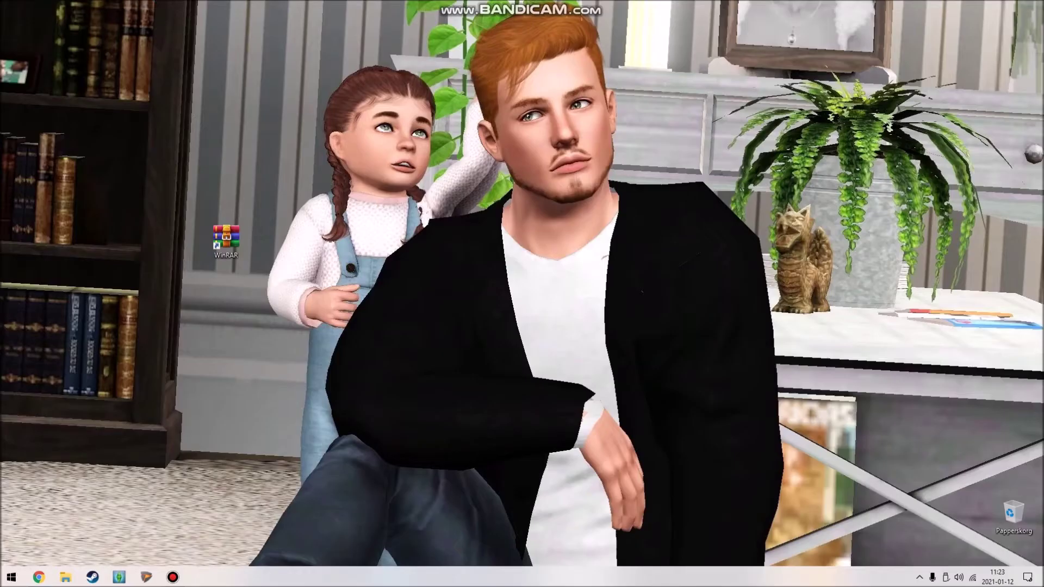
double_click(226, 240)
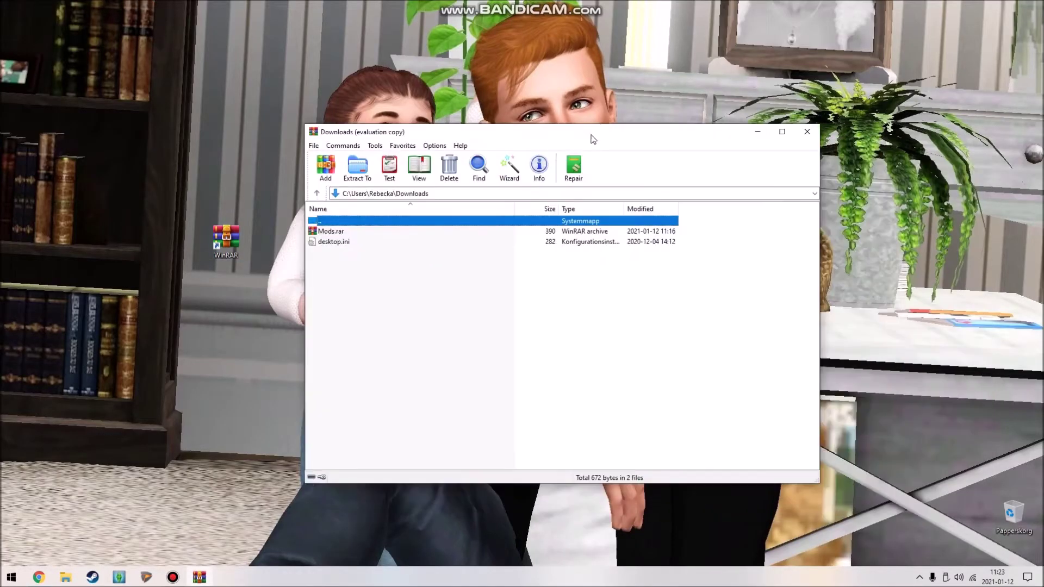
left_click_drag(592, 139, 581, 141)
left_click(795, 133)
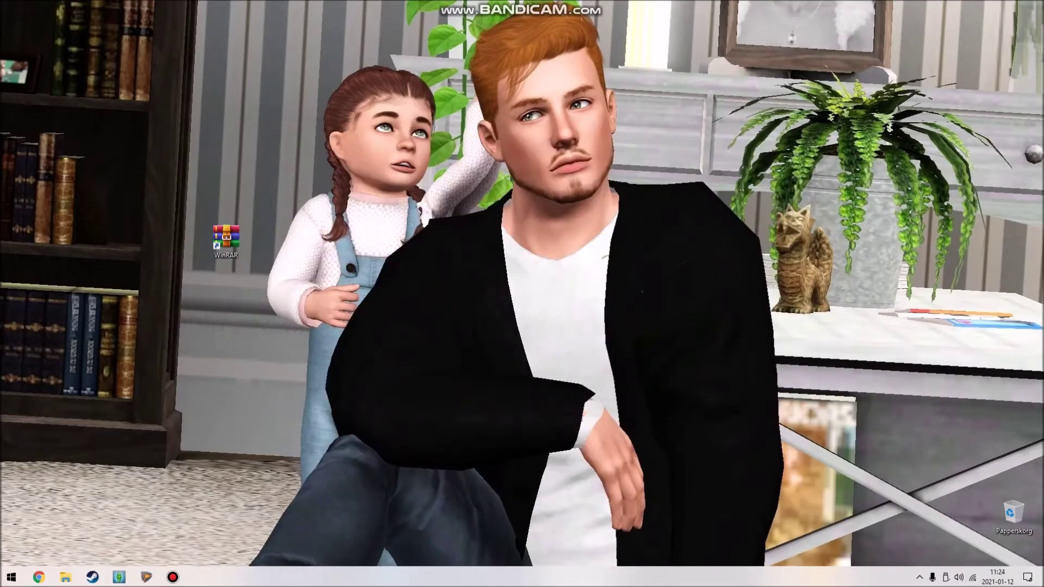
Switch to Chrome and download Mods.rar from the Sim File Share page, then minimise the browser
left_click(39, 578)
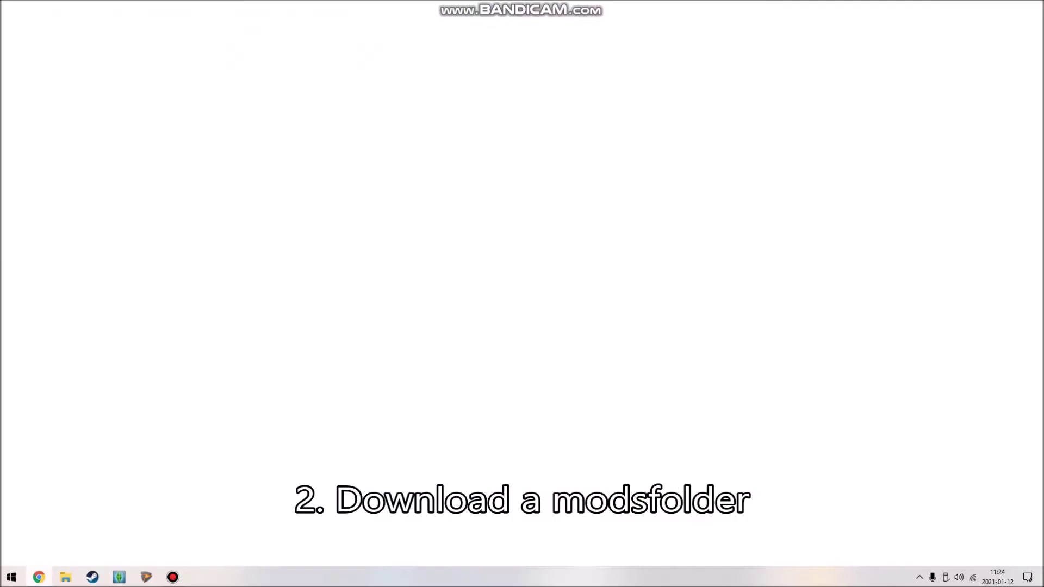
left_click(197, 8)
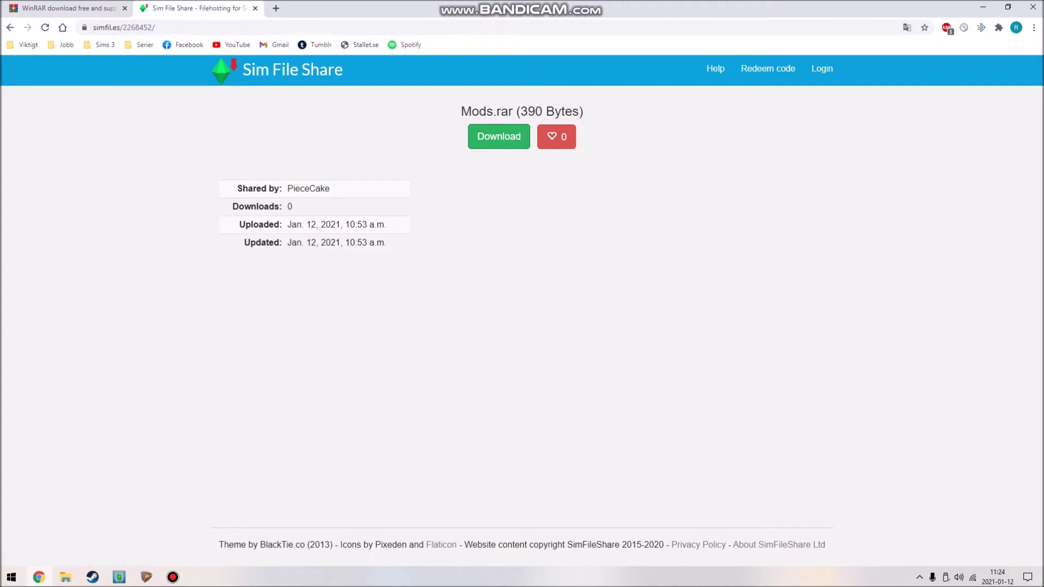
left_click(499, 136)
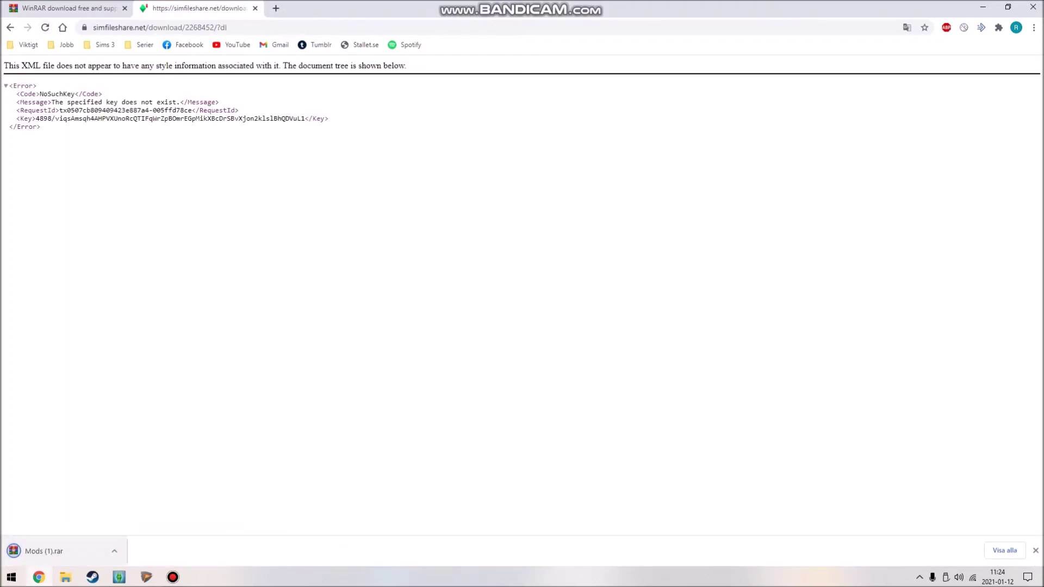
left_click(983, 7)
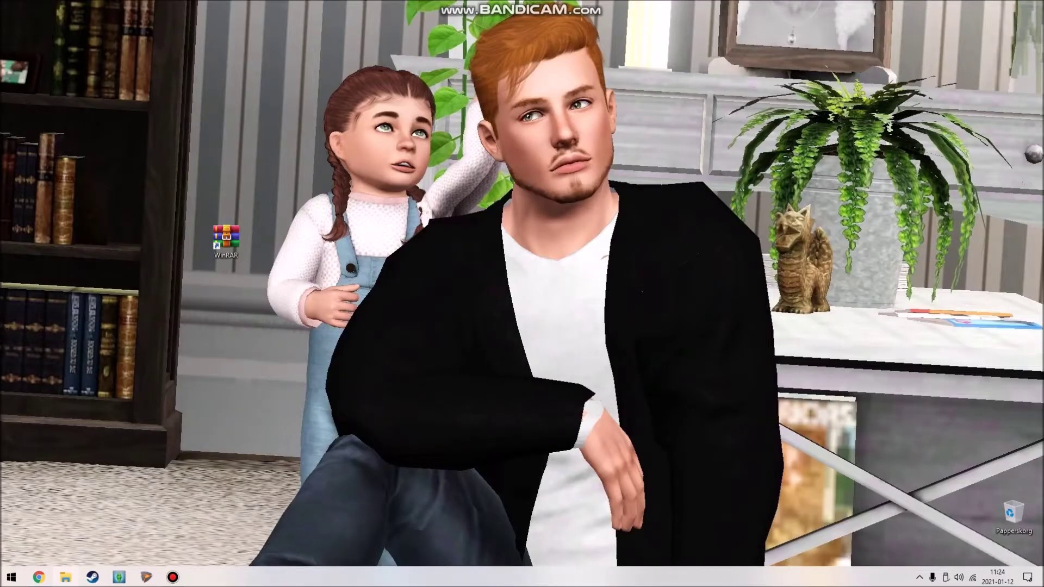
Open the Hämtade filer folder in File Explorer and delete the duplicate archive Mods (1)
left_click(65, 578)
left_click(293, 310)
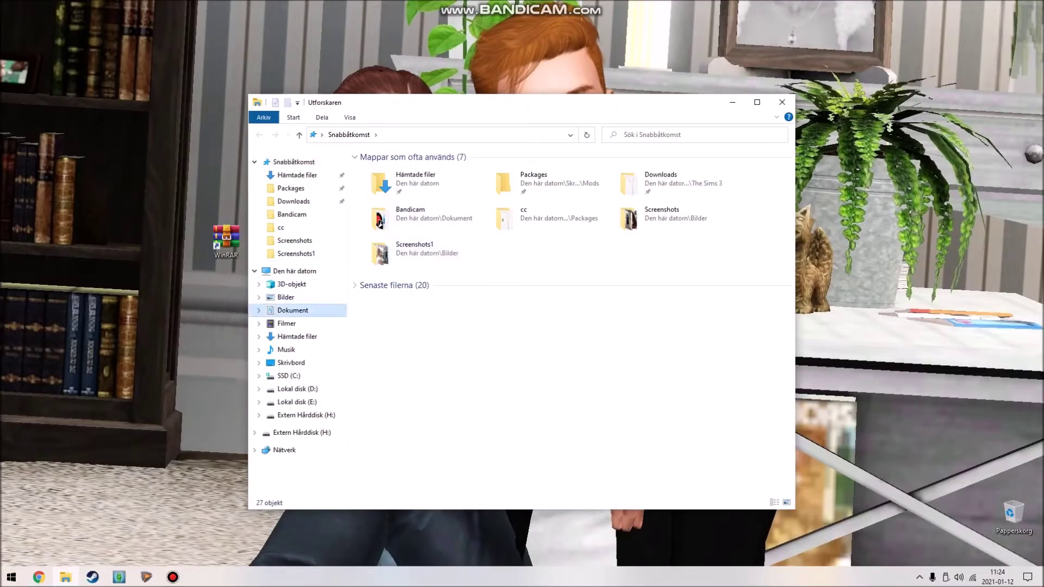
left_click(297, 336)
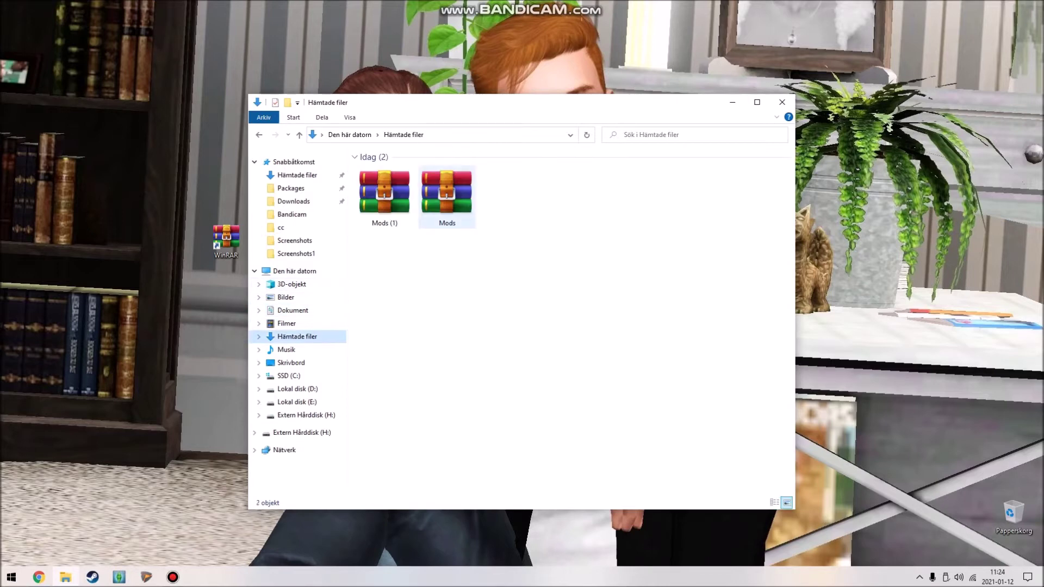
left_click(384, 196)
key("Delete")
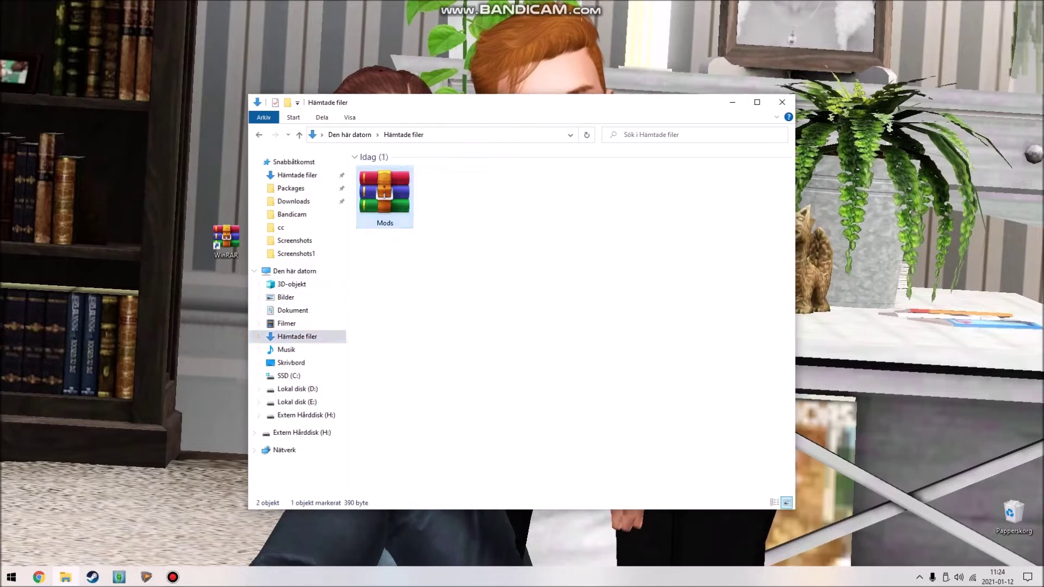
Extract the Mods folder from the Mods archive to the desktop below the WinRAR shortcut, then delete the archive
key("Return")
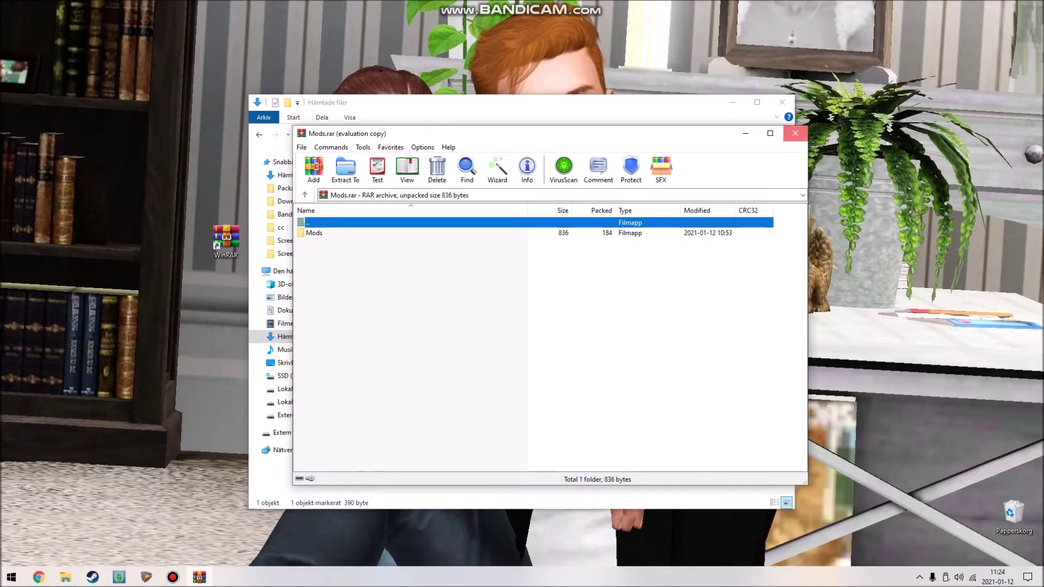
left_click(795, 133)
key("Return")
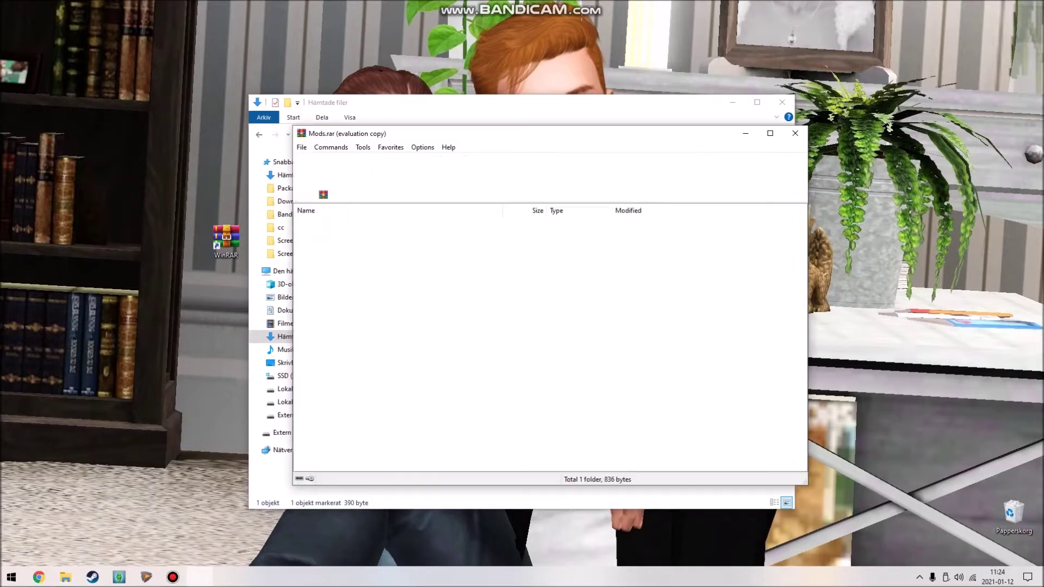
left_click_drag(225, 239, 225, 185)
left_click(313, 233)
left_click_drag(314, 233, 225, 240)
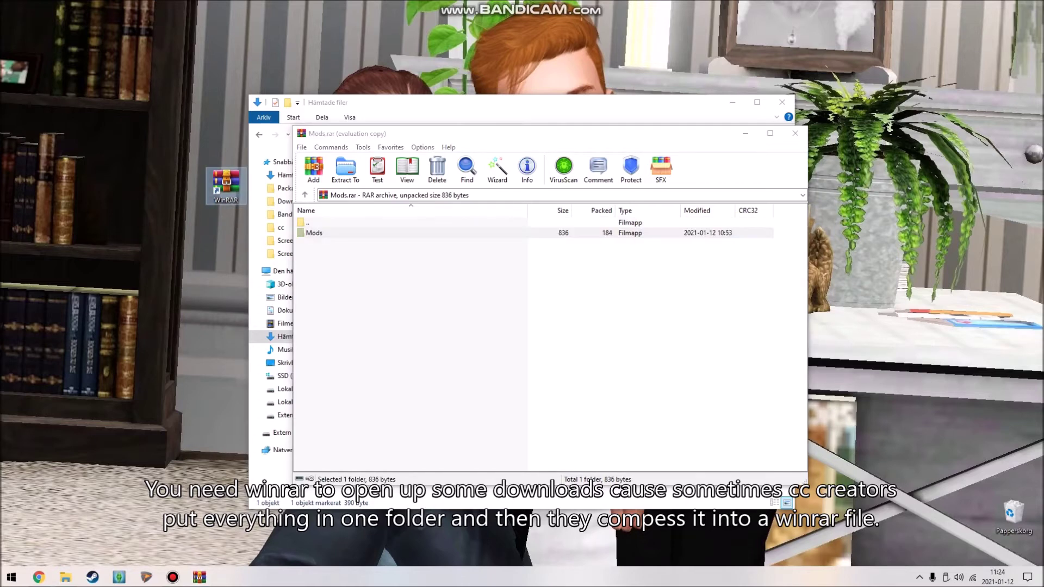
left_click(796, 133)
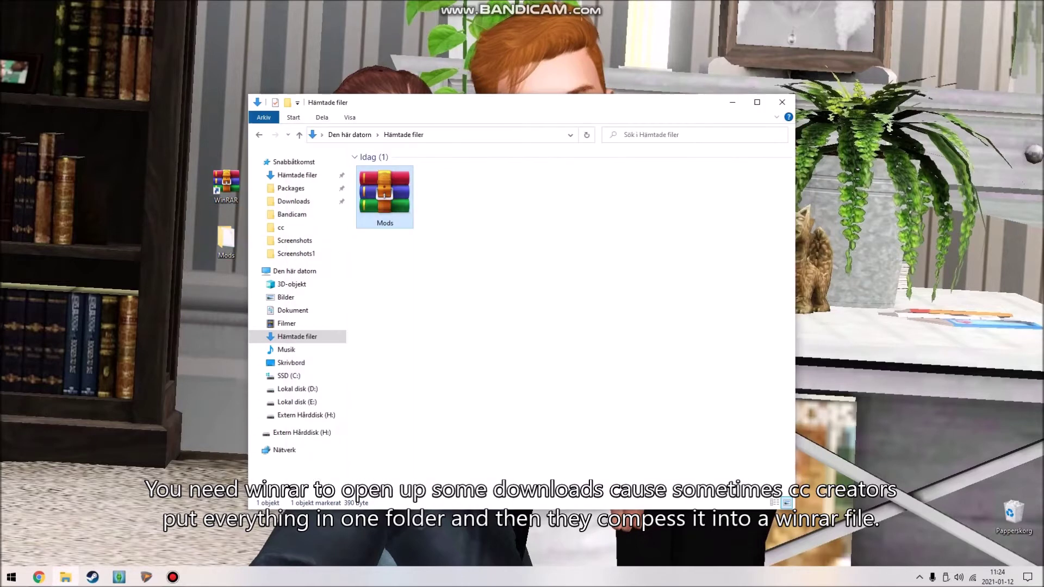
left_click_drag(490, 102, 517, 101)
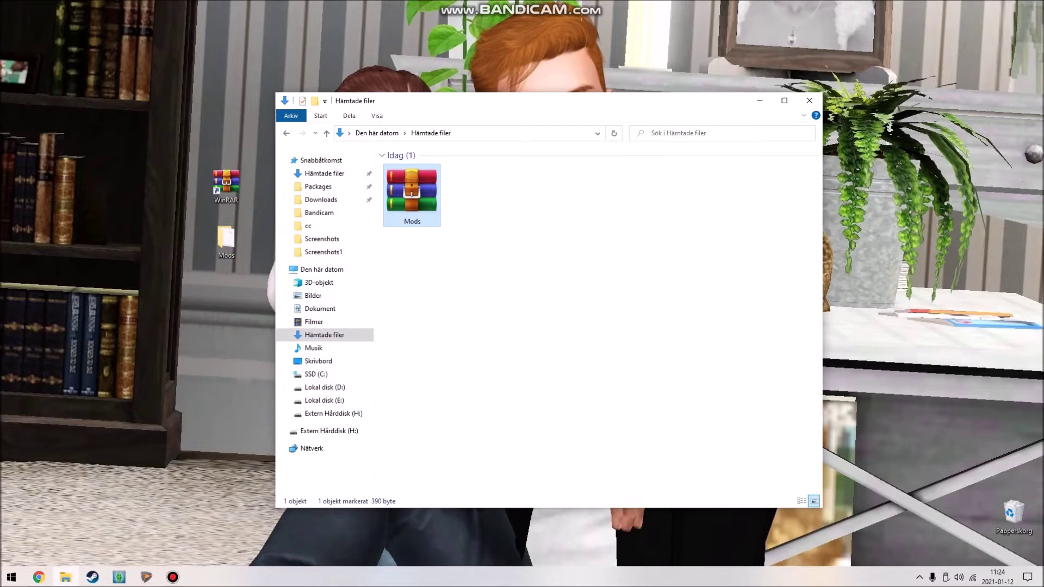
key("Delete")
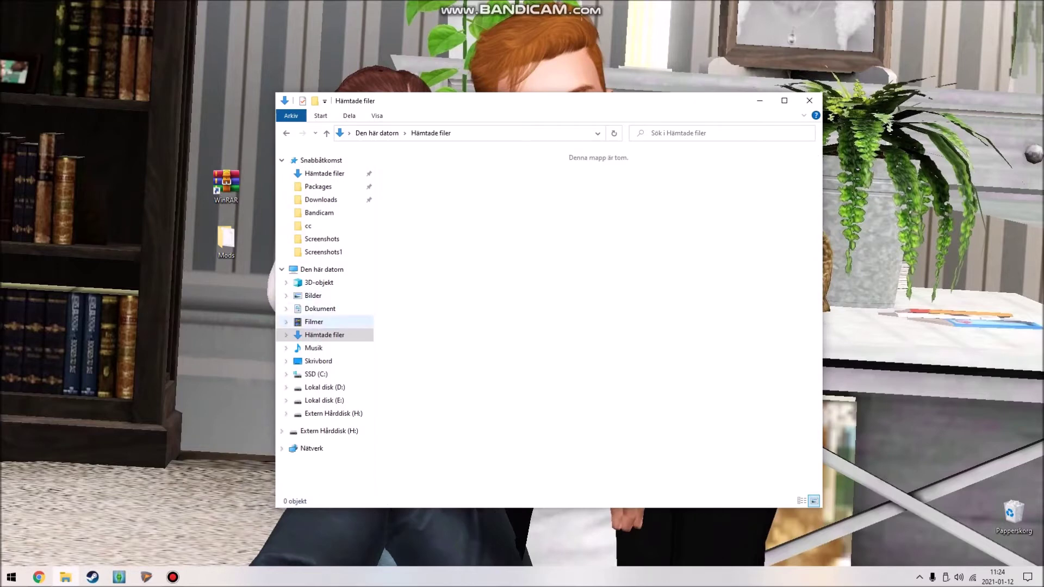
Move the Mods folder from the desktop into Dokument > Electronic Arts > The Sims 3 and refresh the folder listing
left_click(320, 308)
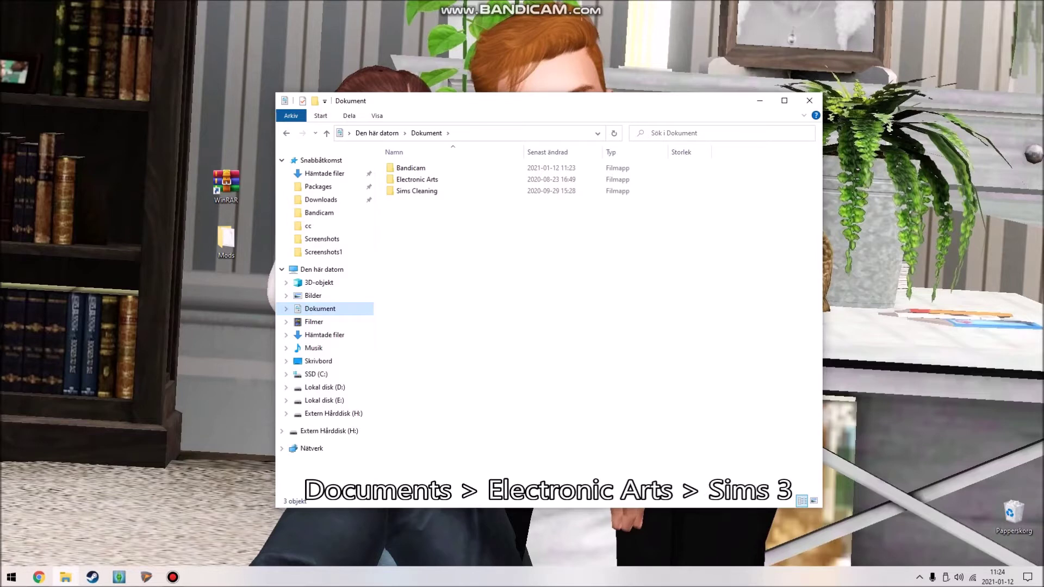
left_click(418, 178)
double_click(417, 179)
double_click(457, 180)
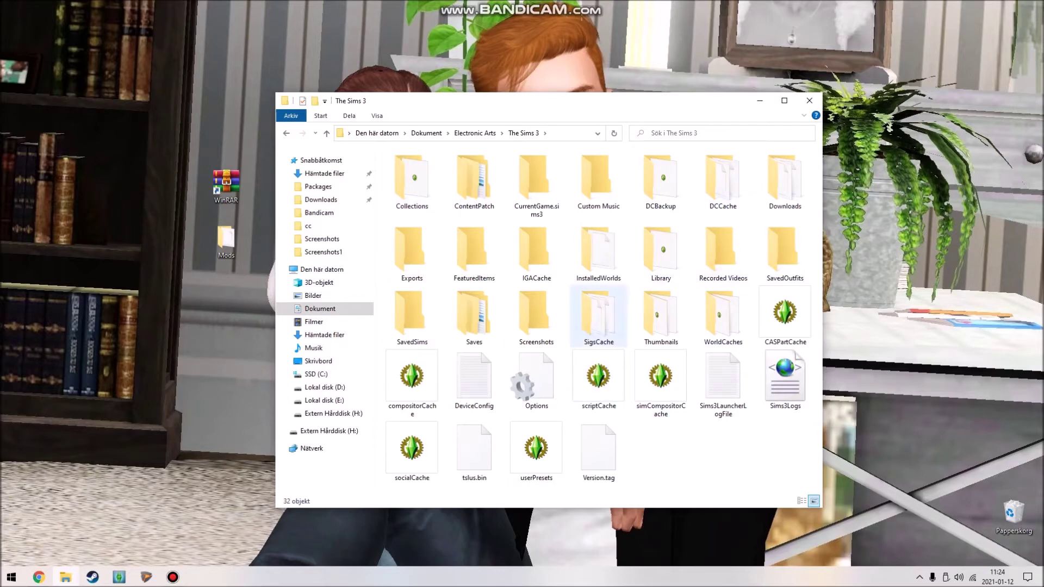
left_click(225, 241)
left_click_drag(226, 239, 729, 460)
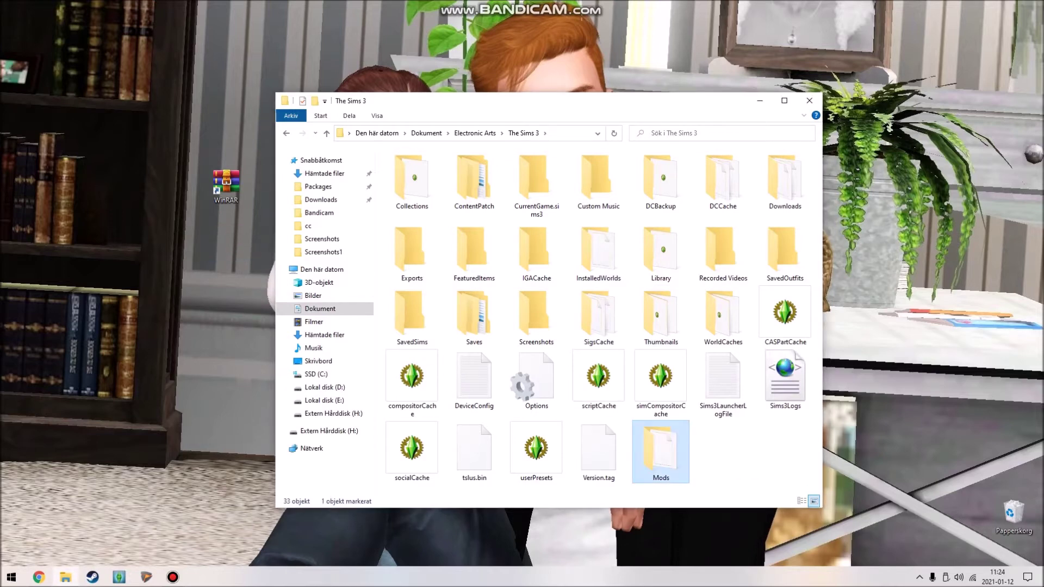
key("alt+Left")
key("alt+Right")
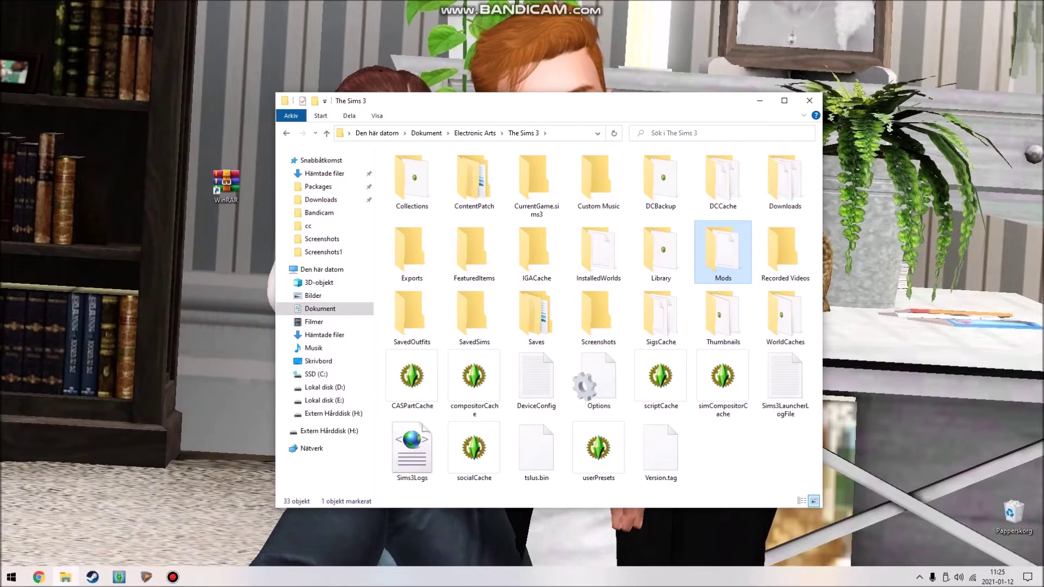
Look through the Mods folder and its Packages and Overrides subfolders, then return to The Sims 3 folder
key("Return")
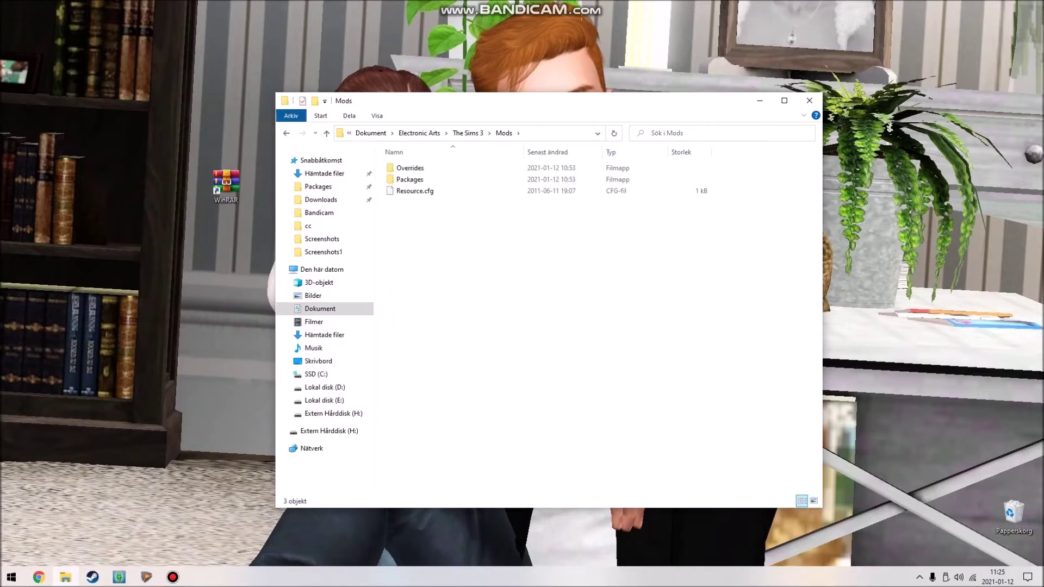
double_click(426, 180)
key("alt+Left")
key("Up")
key("Return")
key("alt+Left")
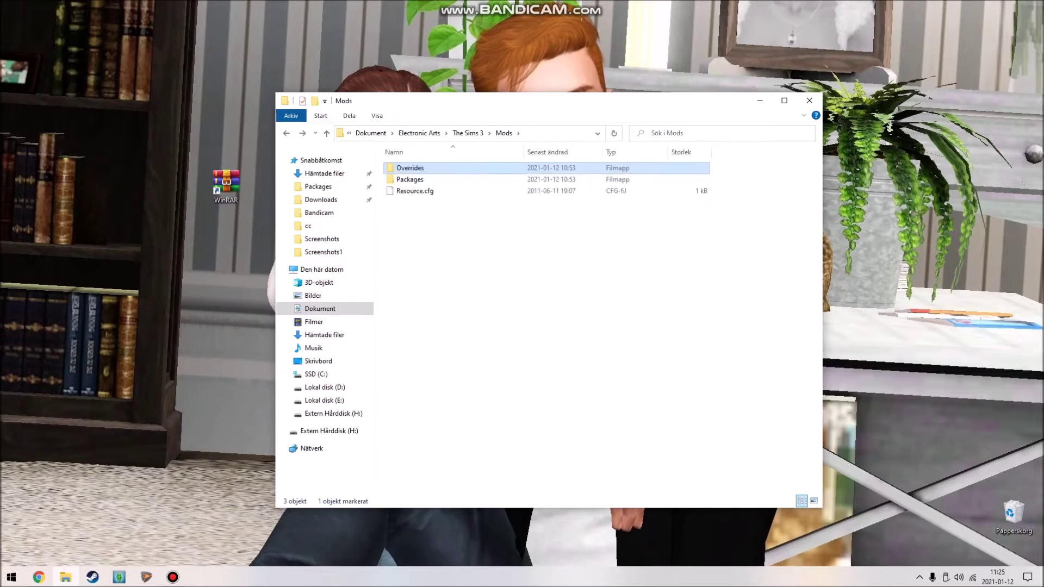
key("alt+Left")
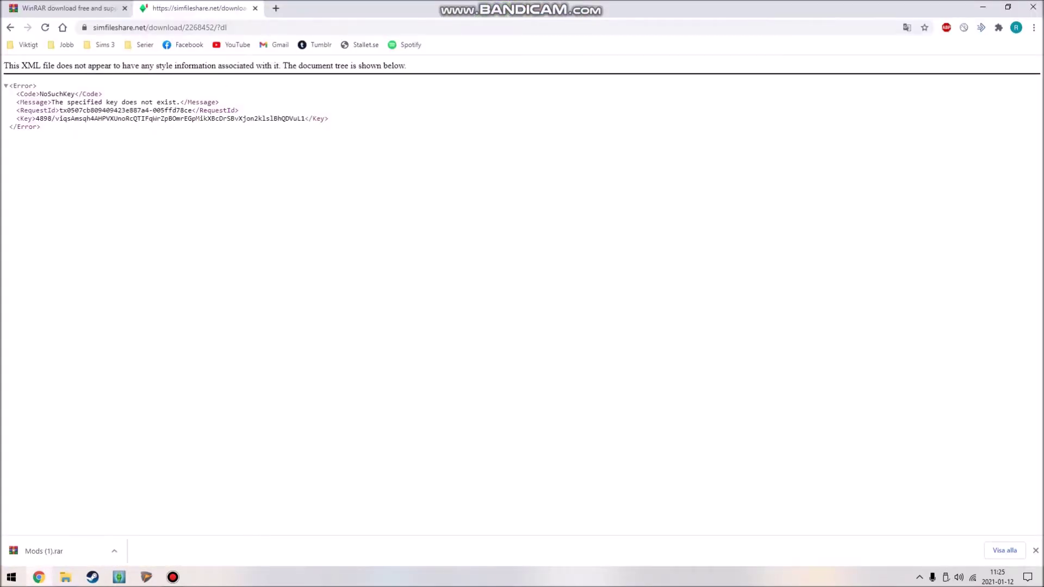
Switch to Chrome, open the bookmarked PieceCake's Modsfolder site and visit the IfcaSims retextures page from its hairstyles list
left_click(102, 45)
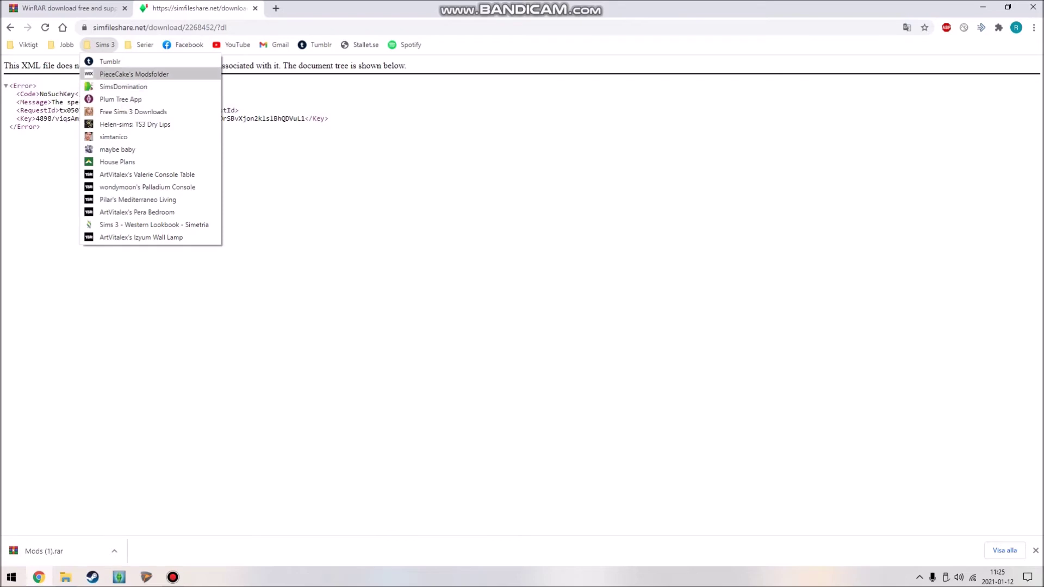
left_click(131, 74)
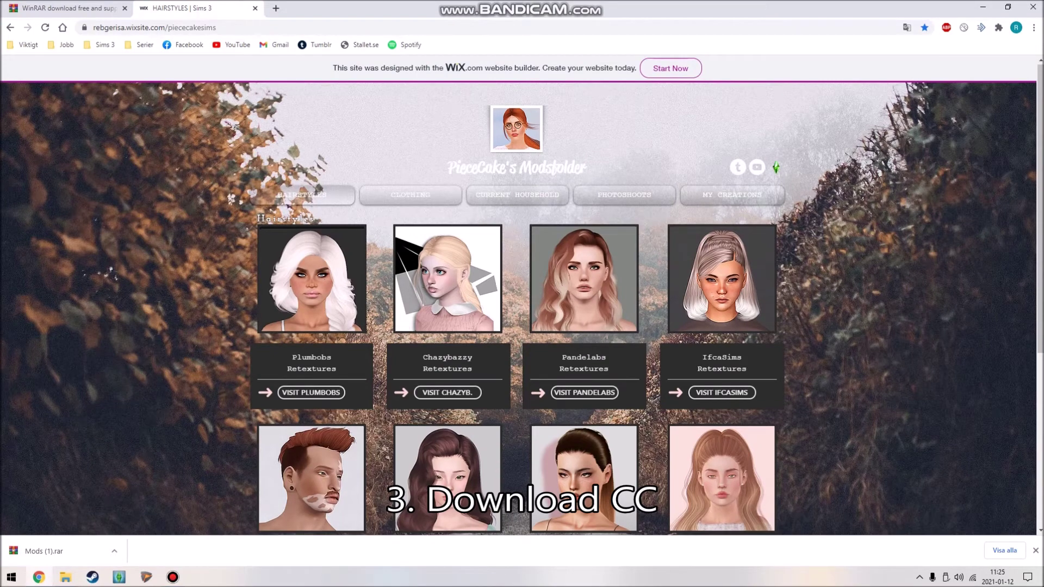
scroll(522, 304, "down", 3)
scroll(522, 304, "up", 2)
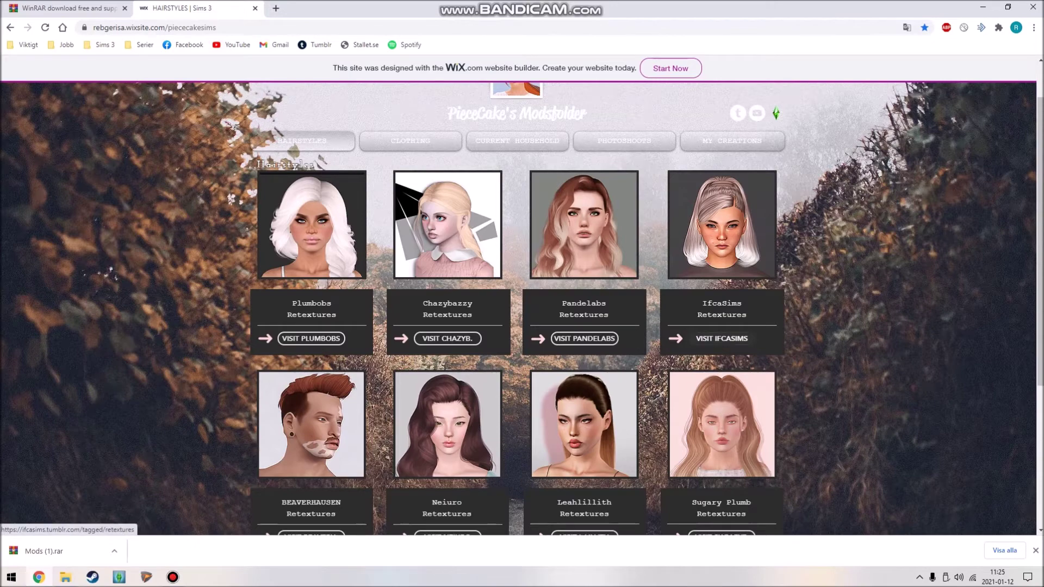
left_click(721, 338)
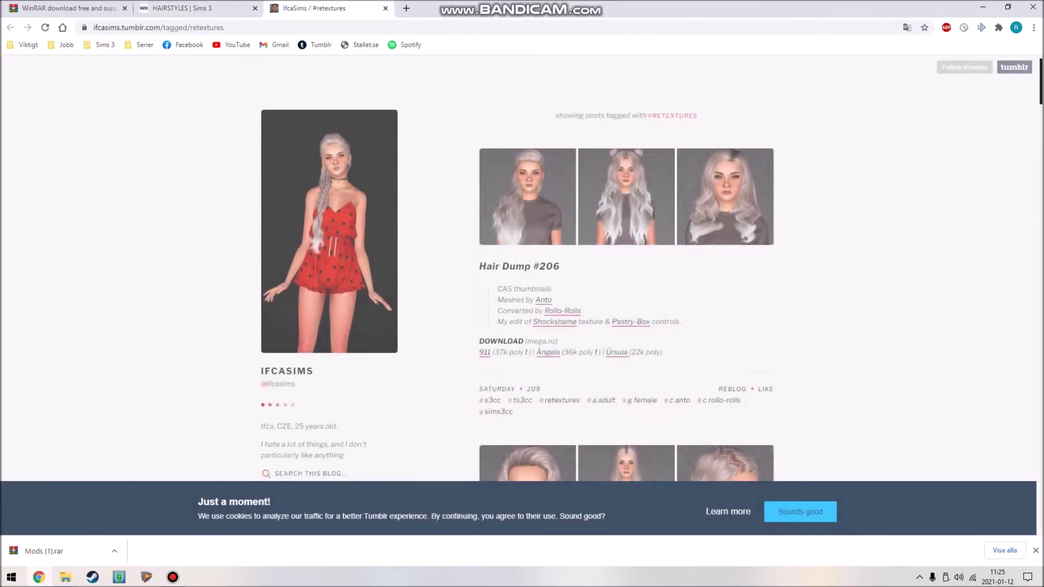
Open the Odette link of Hair Dump #205 in a new tab and download IfcaSims_LeahLillith_Odette.package from MEGA
scroll(626, 272, "down", 3)
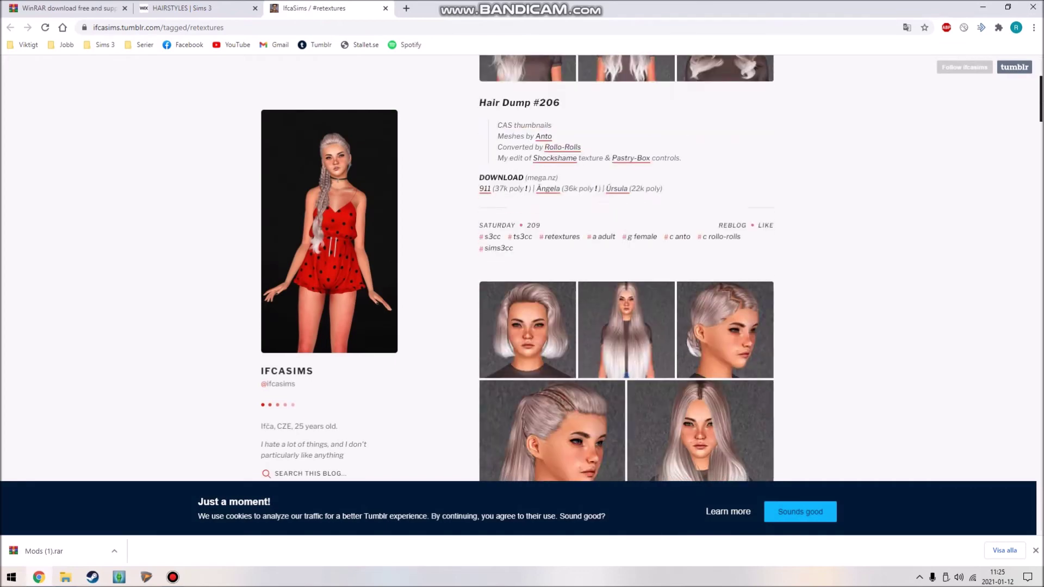
scroll(626, 268, "down", 2)
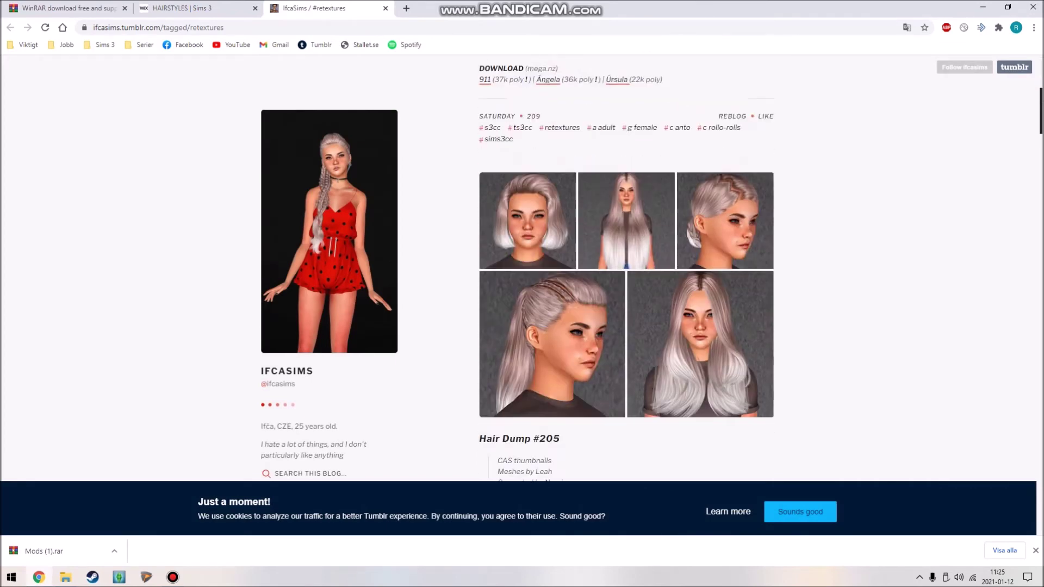
scroll(626, 272, "down", 2)
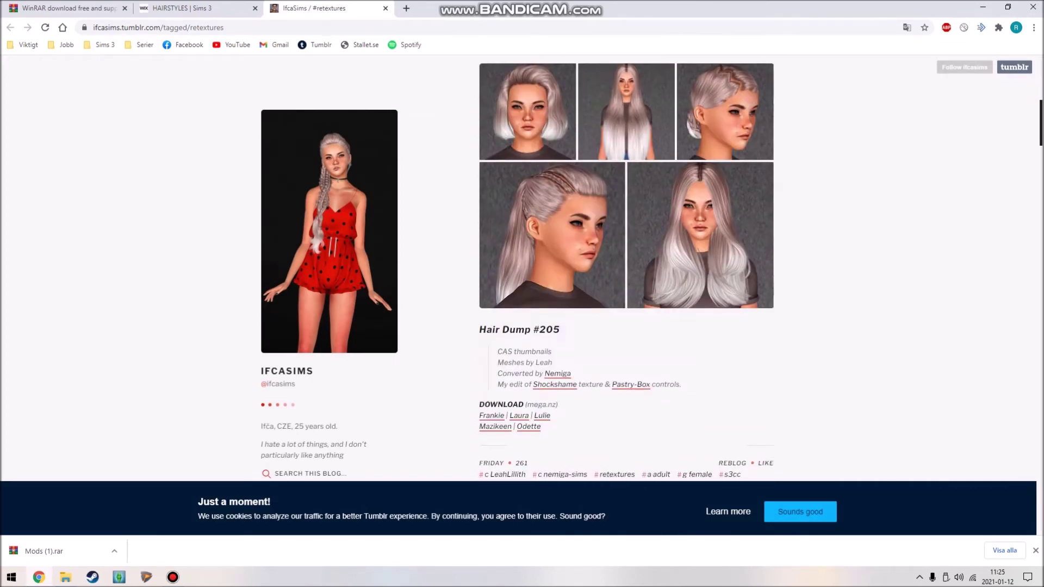
right_click(528, 427)
left_click(566, 435)
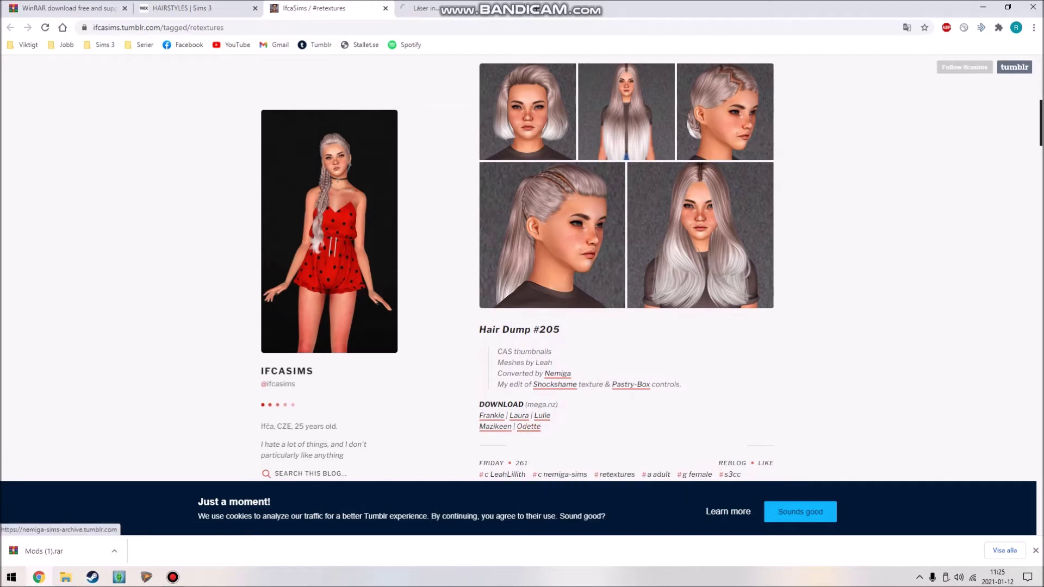
left_click(452, 8)
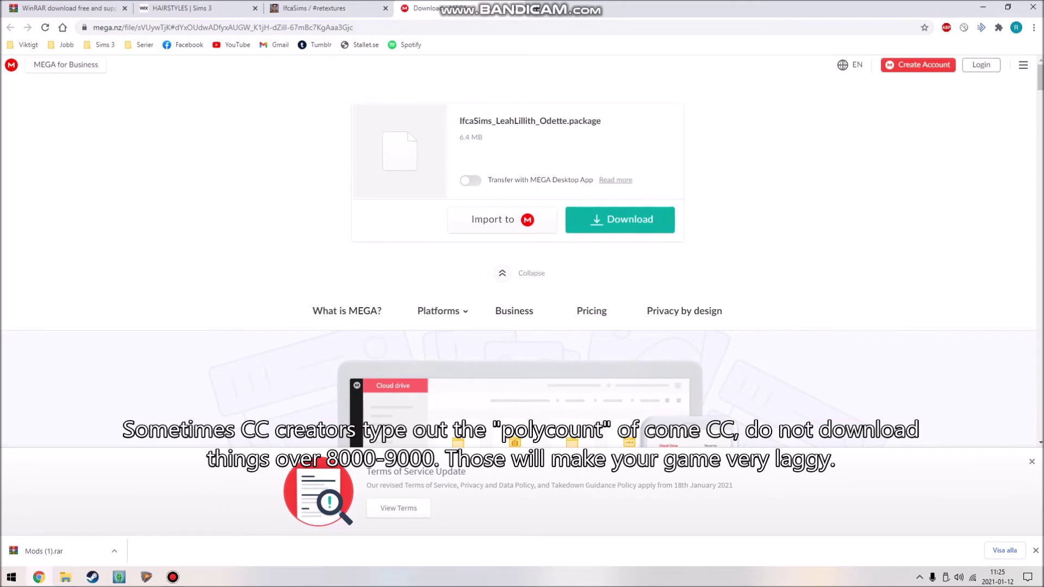
left_click(620, 220)
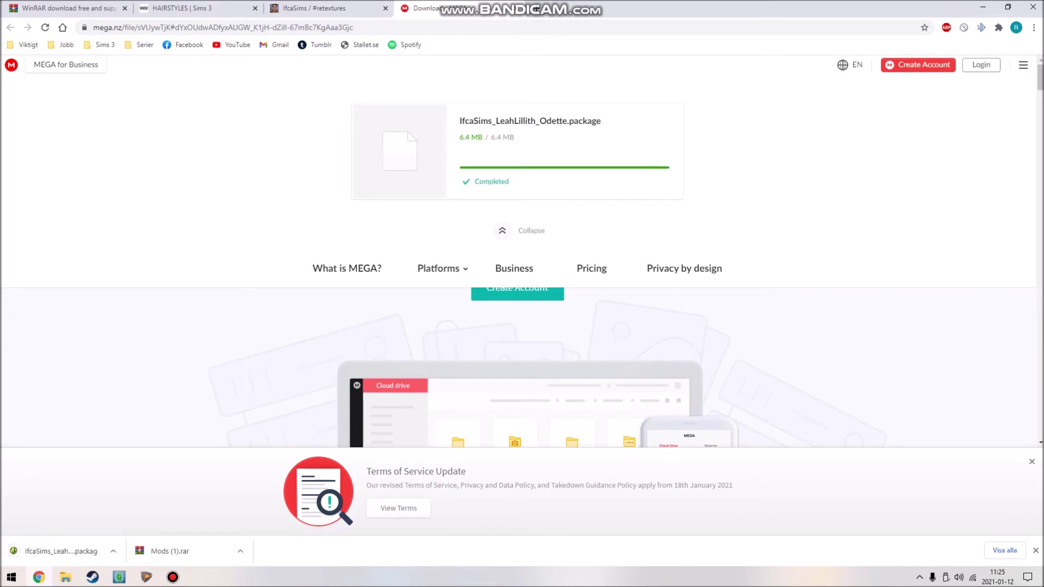
Show the downloaded Odette package in its folder, minimise Chrome and move that folder window clear of The Sims 3 folder window
left_click(115, 551)
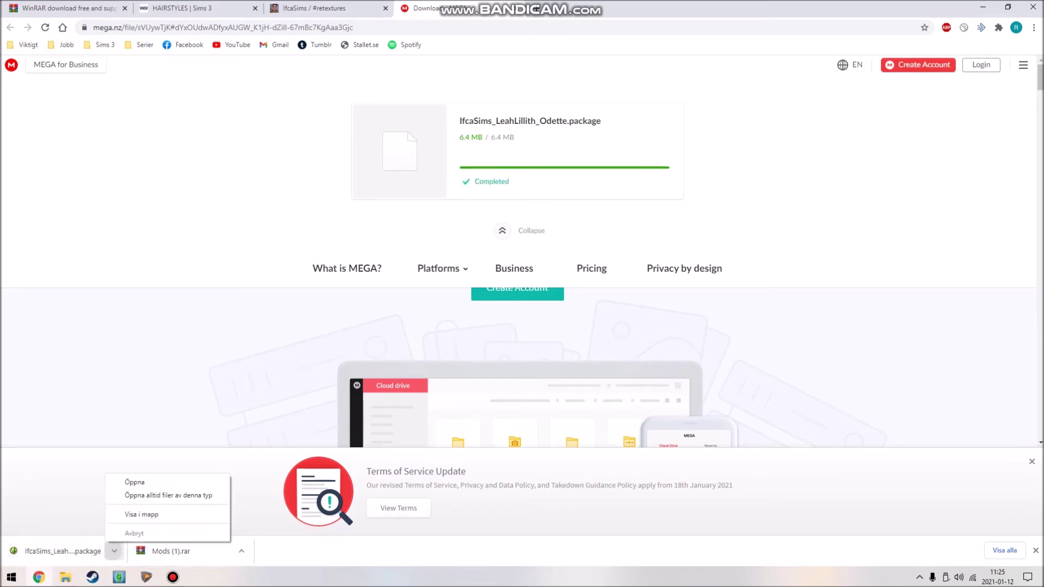
left_click(141, 515)
left_click(983, 7)
left_click(983, 7)
left_click_drag(654, 108, 873, 246)
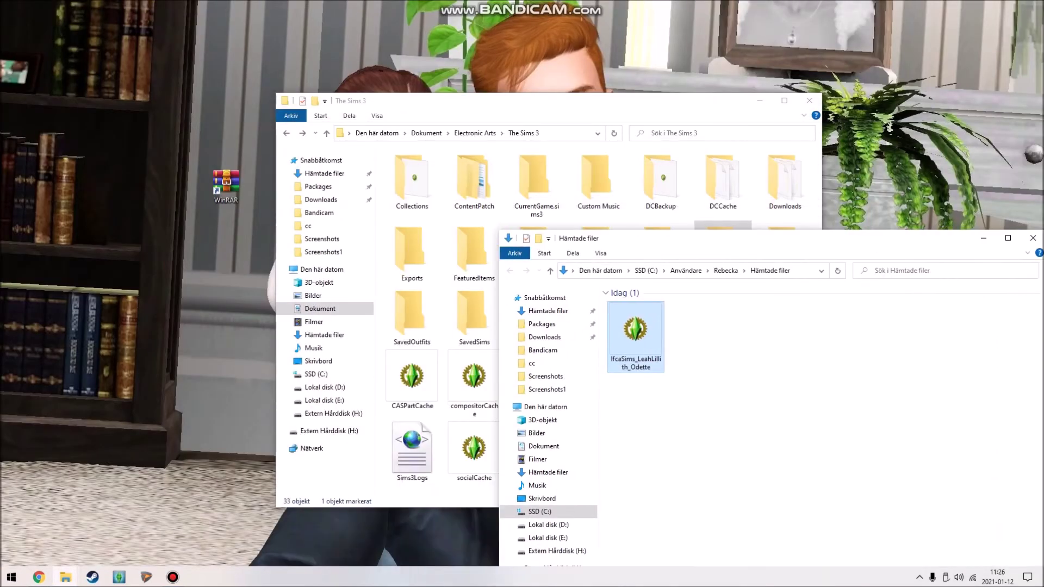
Move the downloaded IfcaSims_LeahLillith_Odette package into the Packages subfolder of The Sims 3 Mods folder
left_click_drag(719, 103, 548, 51)
left_click(658, 338)
mouse_move(787, 242)
left_mouse_down()
mouse_move(785, 217)
mouse_move(788, 262)
left_mouse_up()
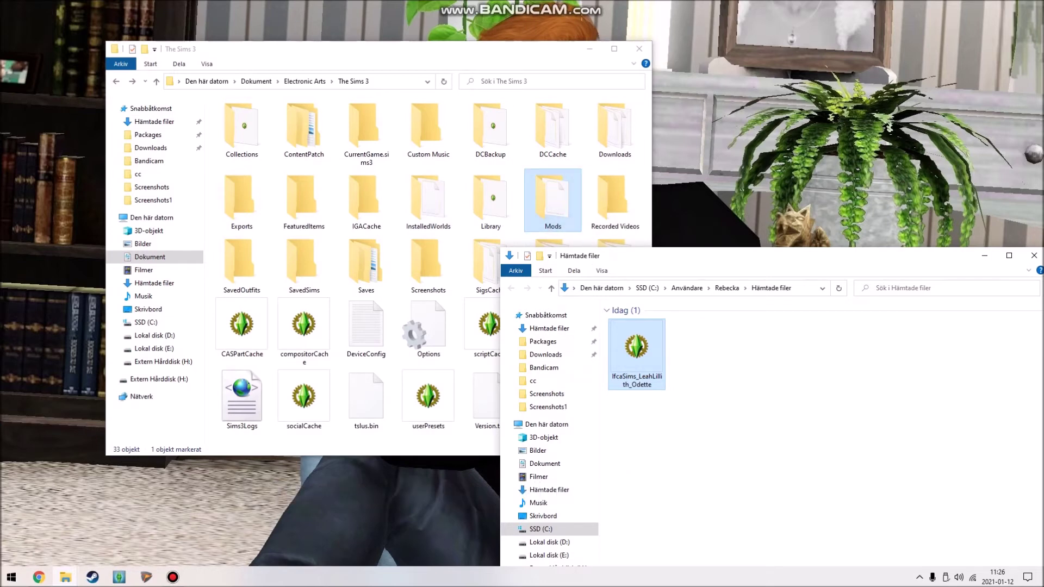
double_click(553, 201)
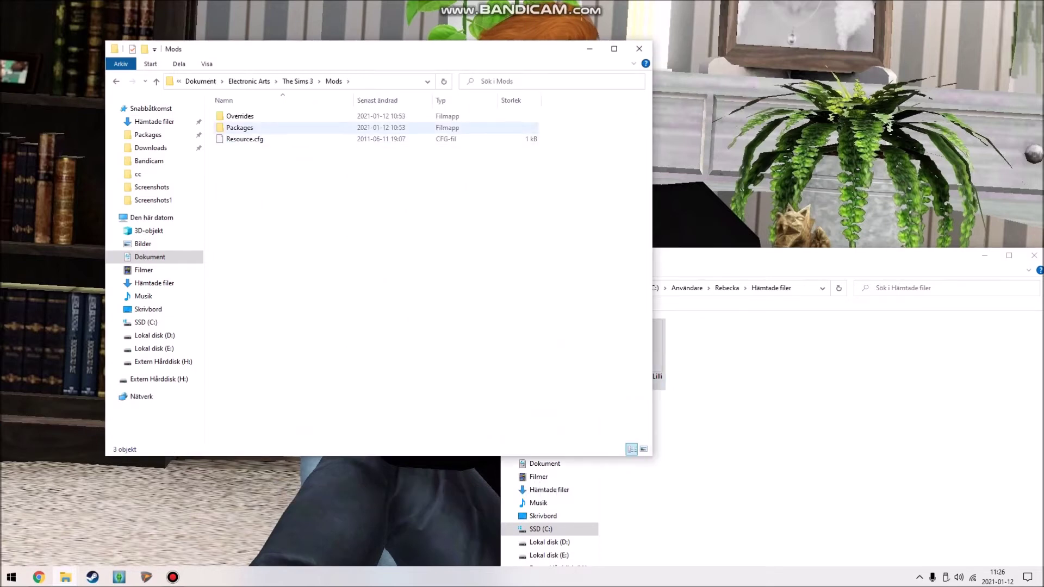
double_click(240, 127)
left_click(707, 370)
left_click_drag(636, 354, 354, 239)
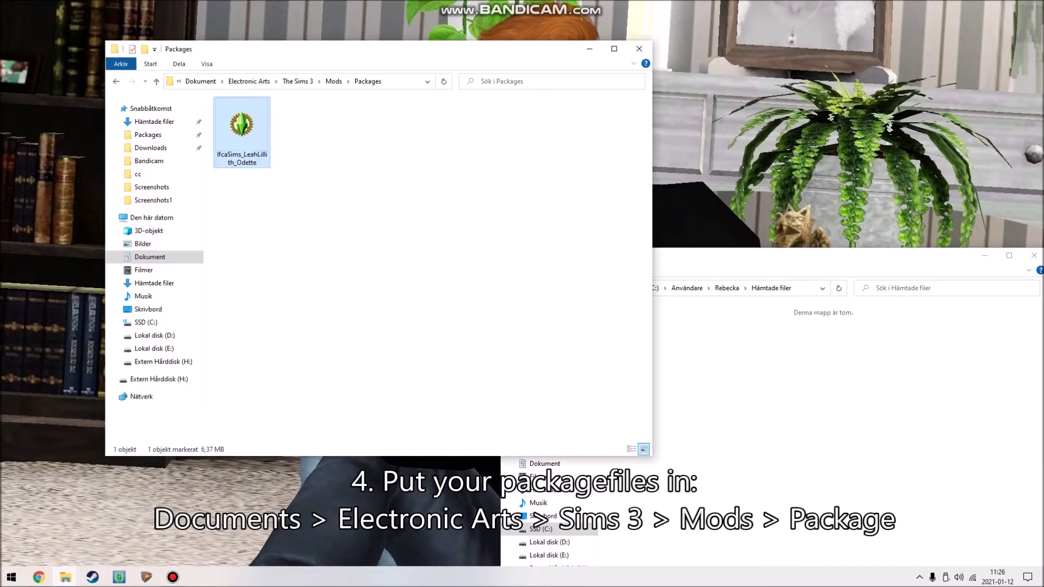
Close the emptied download folder window and reposition the Packages window nearer the middle of the desktop
left_click(951, 256)
left_click_drag(952, 256, 820, 221)
left_click(902, 222)
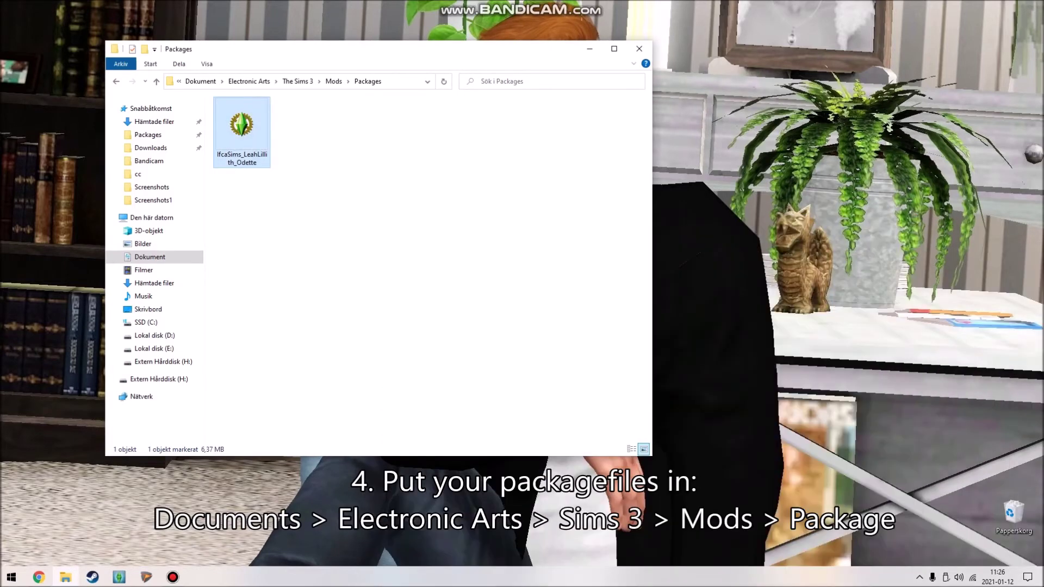
left_click_drag(423, 53, 570, 82)
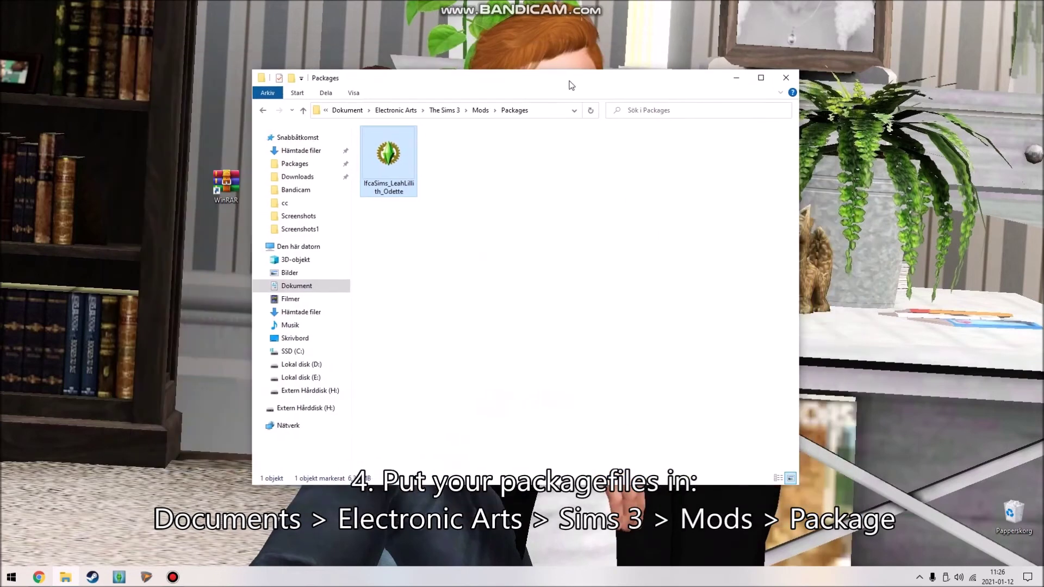
Create two new folders named Hair and Objects inside the Packages folder
right_click(509, 265)
mouse_move(544, 396)
left_click(672, 397)
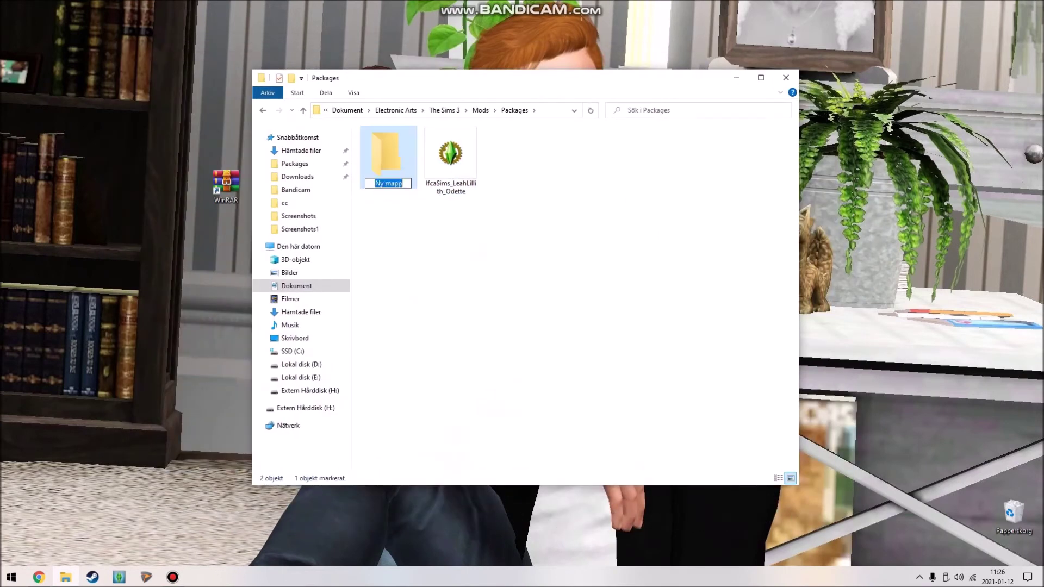
type("Hair")
right_click(513, 314)
mouse_move(544, 445)
left_click(675, 445)
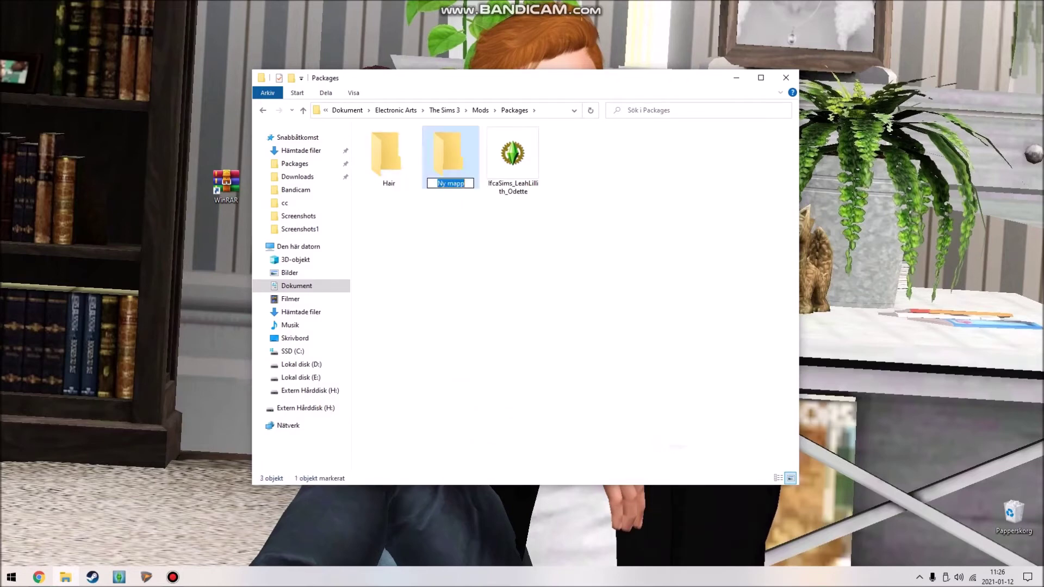
type("Objects")
Add two more folders named Clothes and Mods to the Packages folder
right_click(575, 360)
mouse_move(606, 491)
left_click(738, 492)
type("Clothes")
key("Return")
right_click(557, 352)
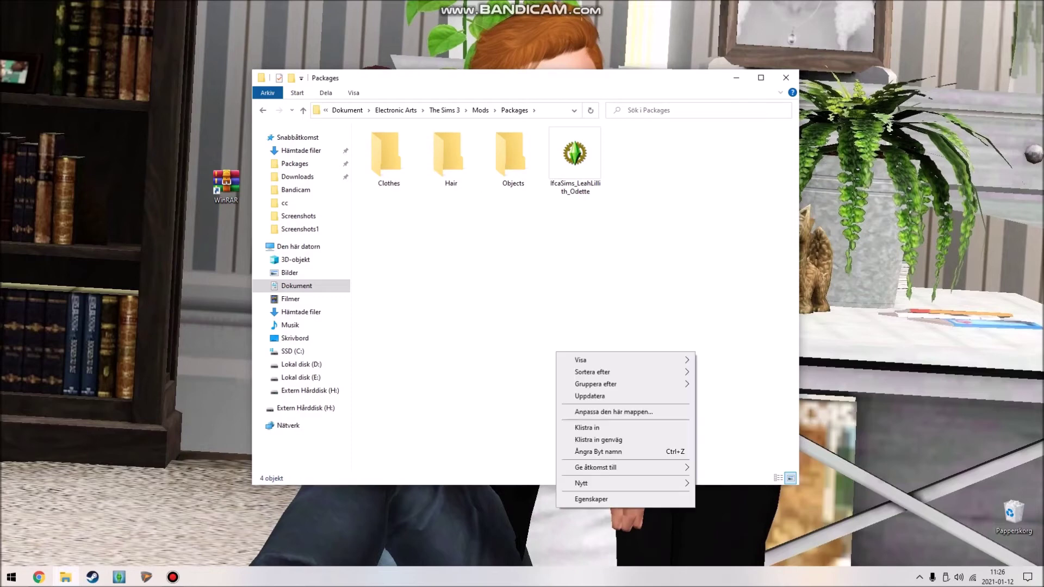
mouse_move(626, 483)
left_click(718, 484)
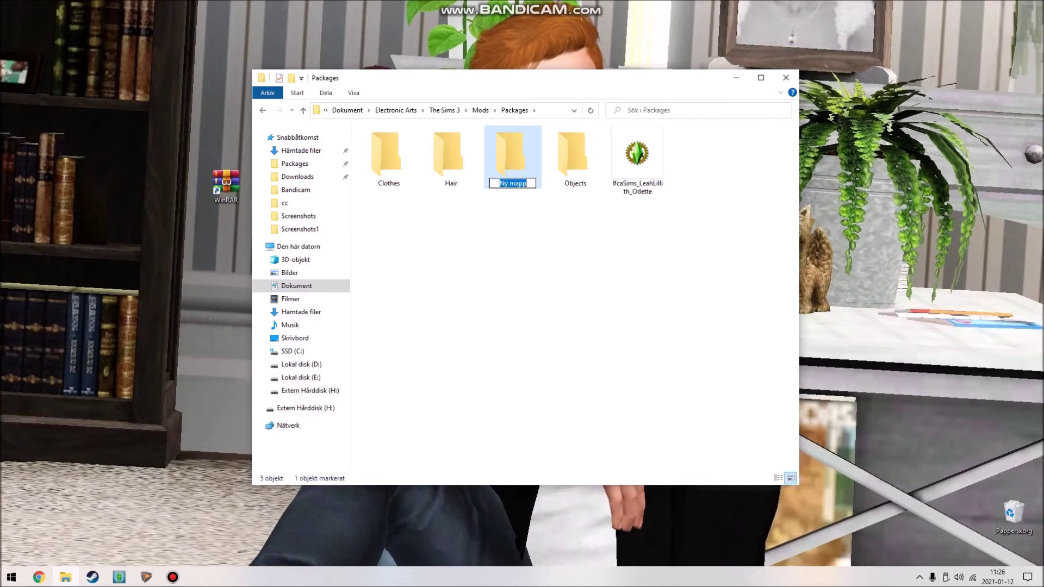
type("Mods")
key("Return")
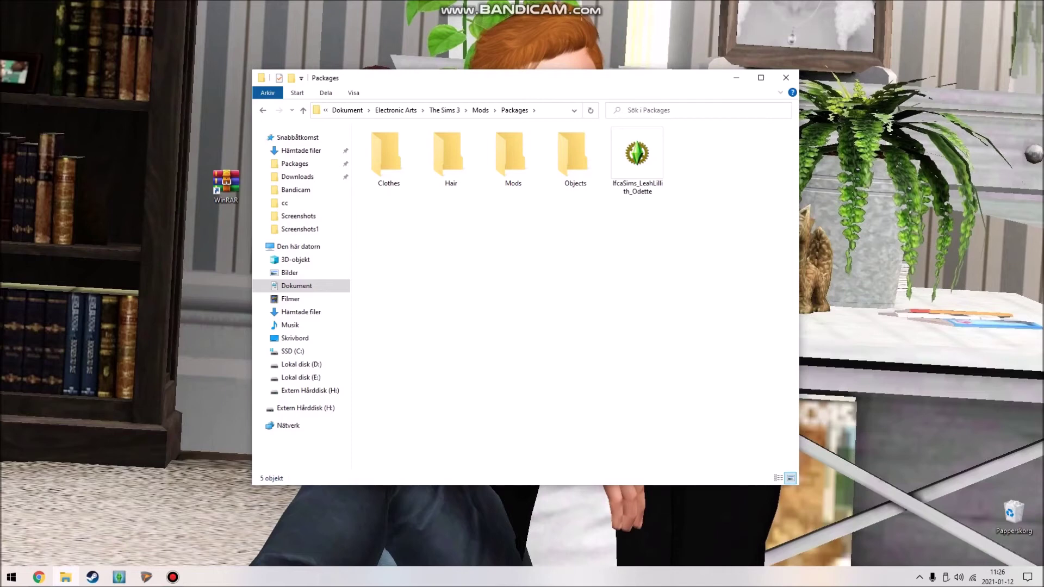
Move the Odette package into the Hair folder, open that folder and go back up to The Sims 3 folder
left_click_drag(637, 155, 451, 158)
double_click(451, 158)
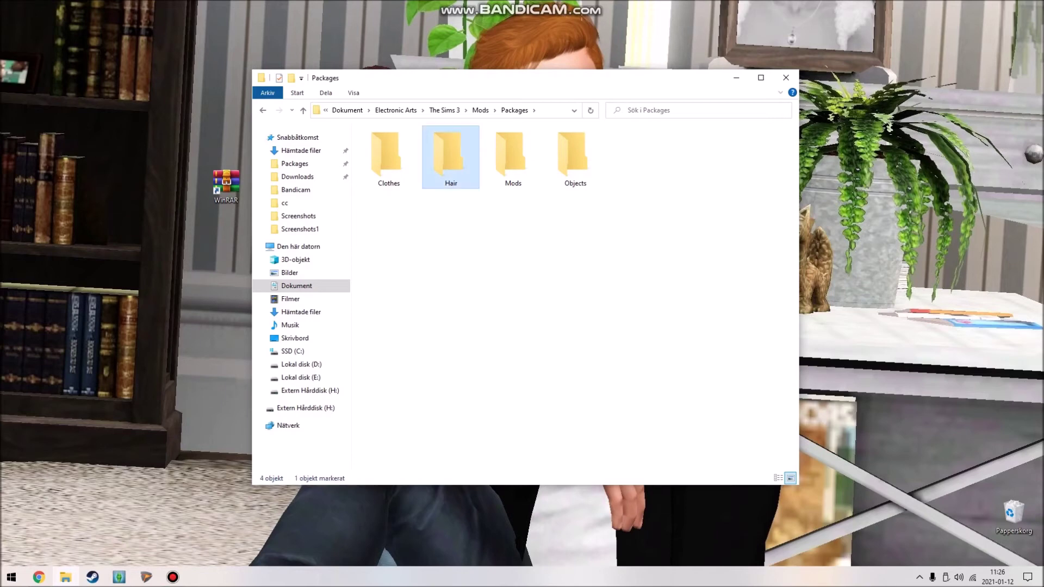
left_click(471, 110)
left_click(448, 110)
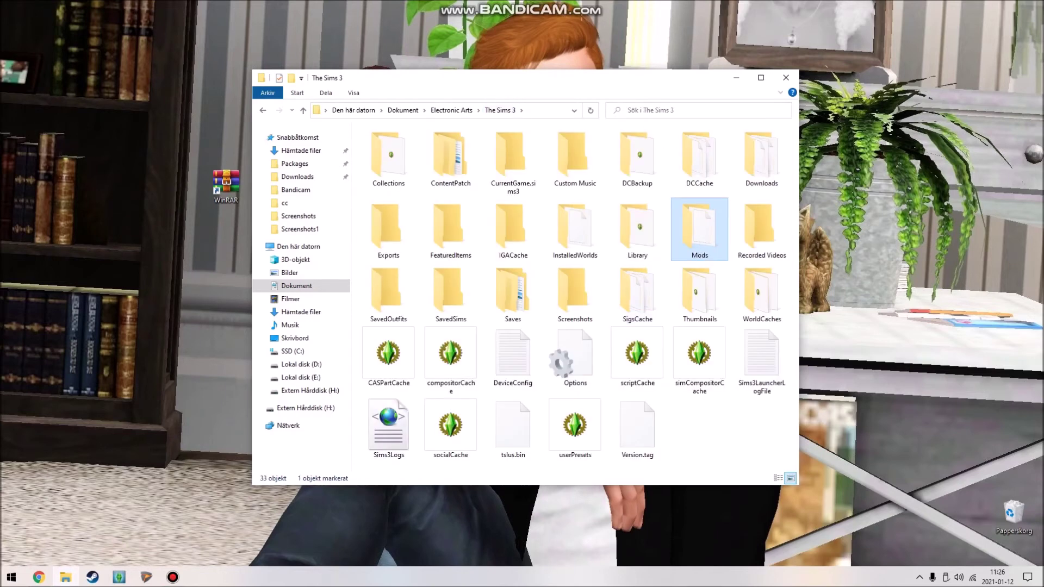
Follow the path through Mods and Packages to the Hair folder, then return to The Sims 3 folder
double_click(700, 229)
double_click(451, 156)
double_click(450, 156)
key("alt+Left")
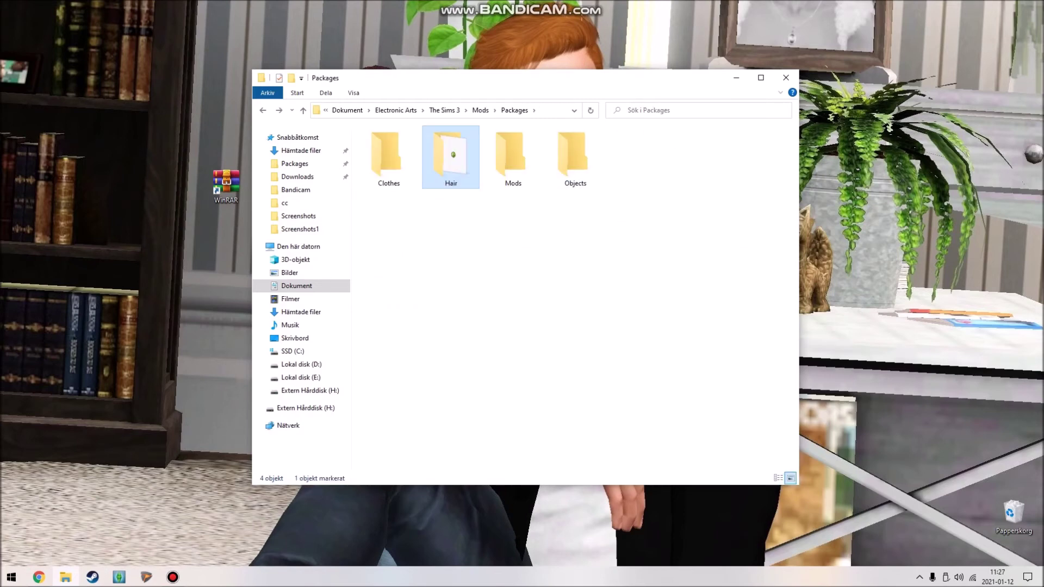
key("alt+Left")
key("alt+Left")
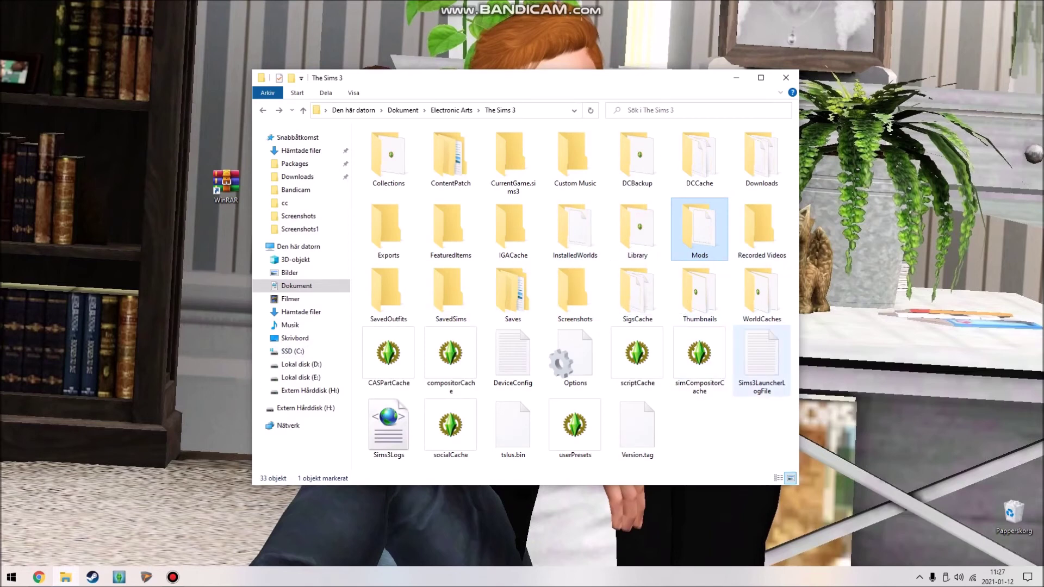
Reopen the Hair folder, open the Odette package in S3PE to view its resource list and close the editor
key("Return")
double_click(386, 157)
double_click(450, 156)
key("i")
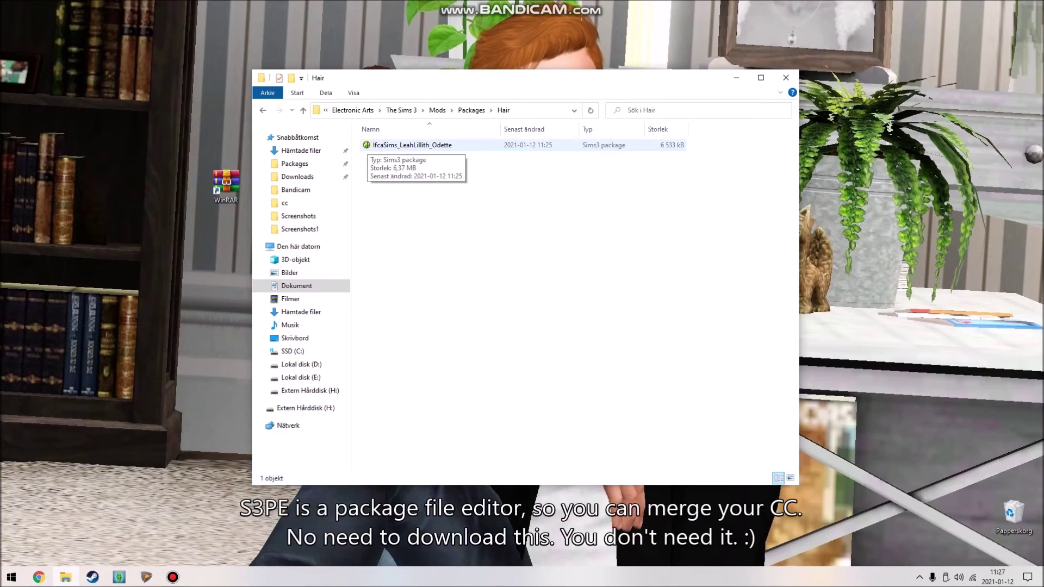
key("Return")
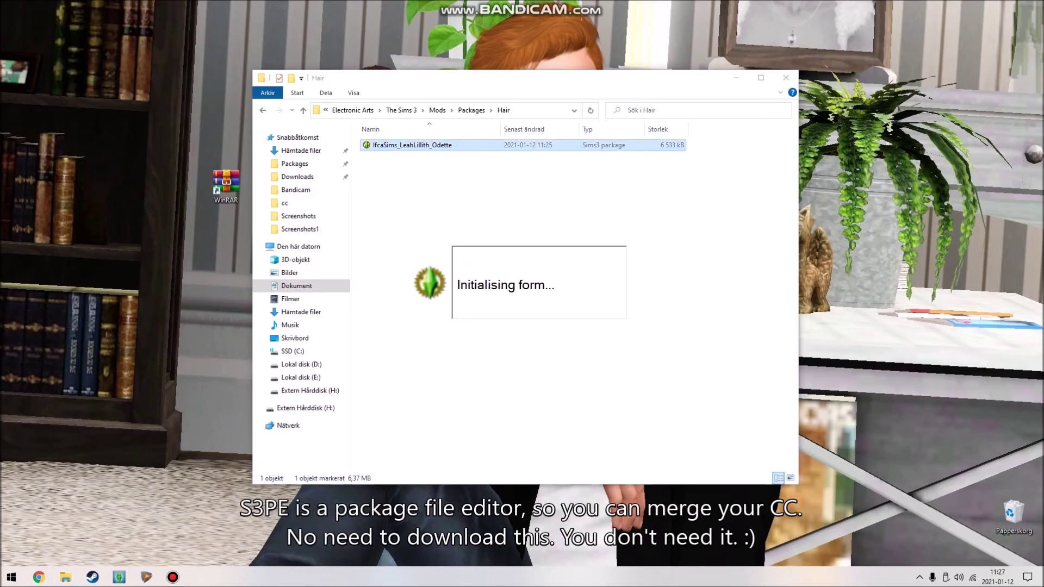
scroll(372, 261, "down", 8)
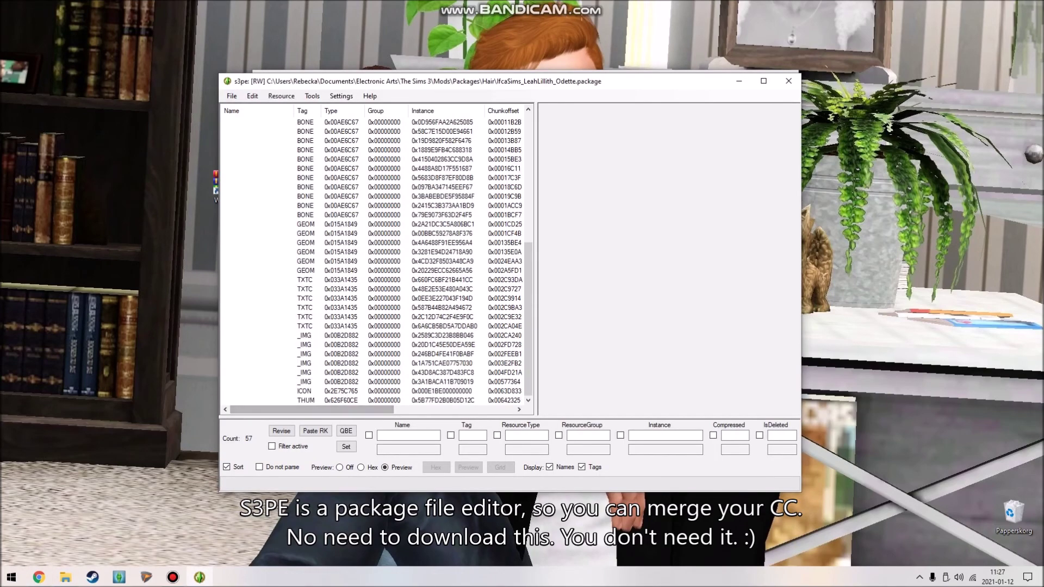
left_click(342, 401)
left_click(789, 81)
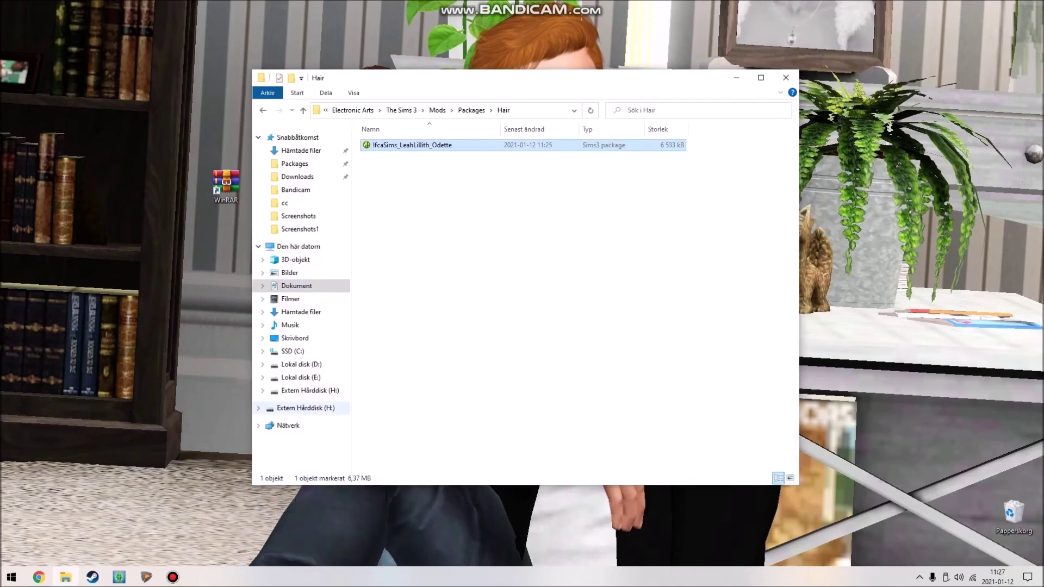
Browse the external drive (H:) to the Sim3File Filer folder within Sims 3 Custom Content
left_click(306, 408)
double_click(513, 157)
double_click(513, 156)
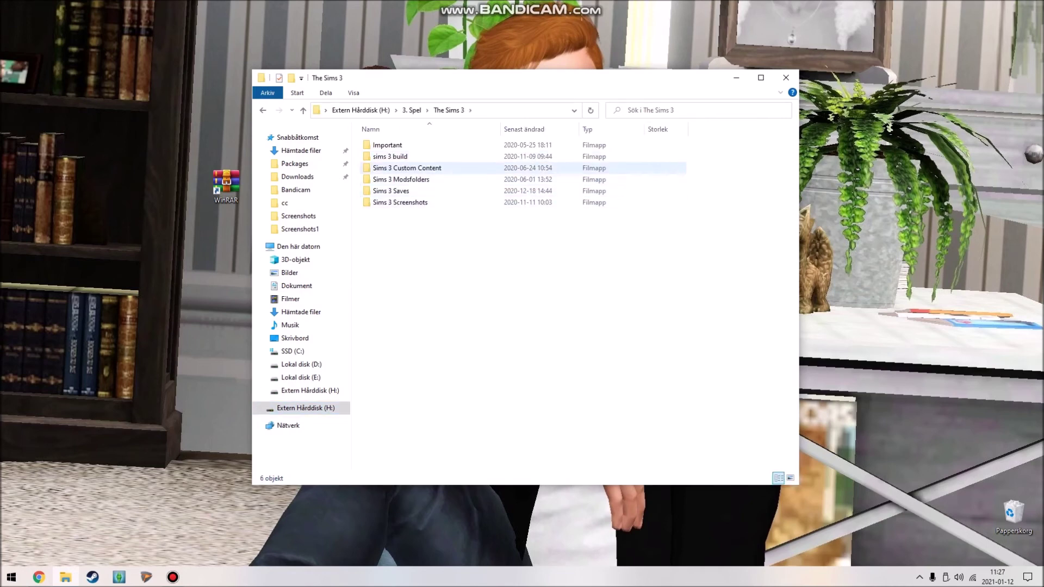
double_click(407, 168)
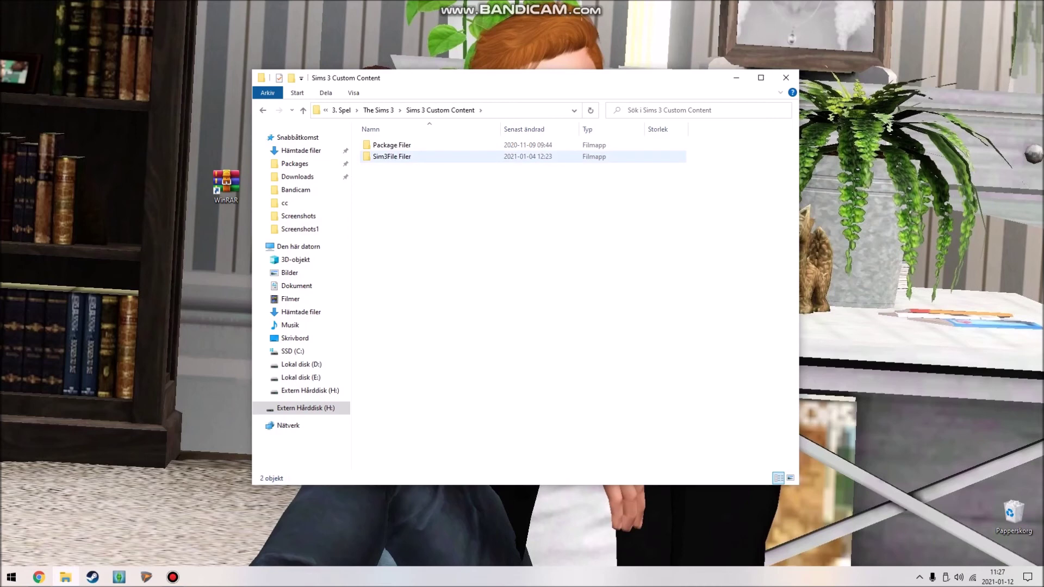
double_click(400, 156)
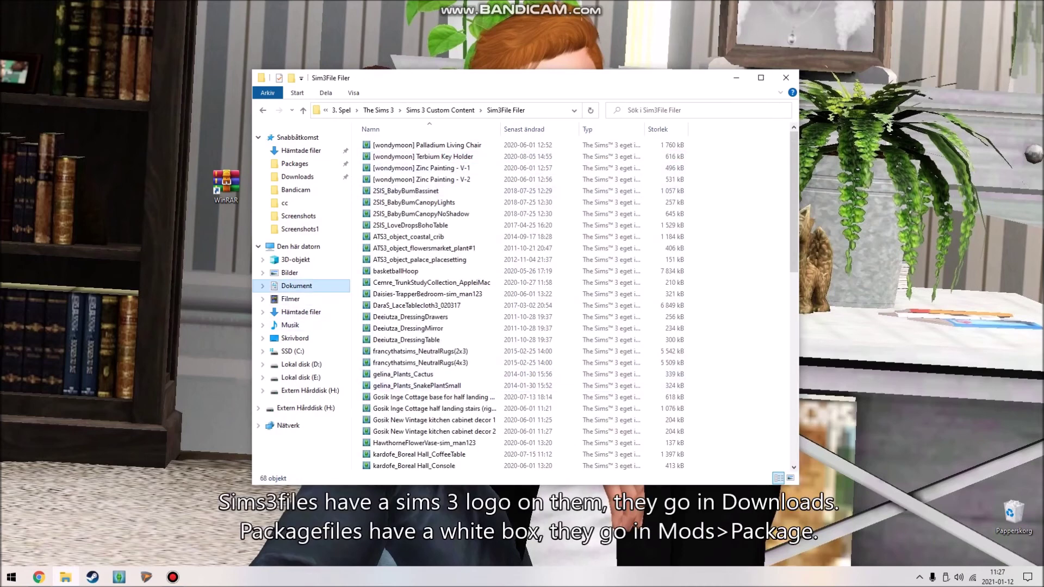
Go from Dokument through Electronic Arts and The Sims 3 to the Downloads folder, and close The Sims 3 launcher
left_click(296, 286)
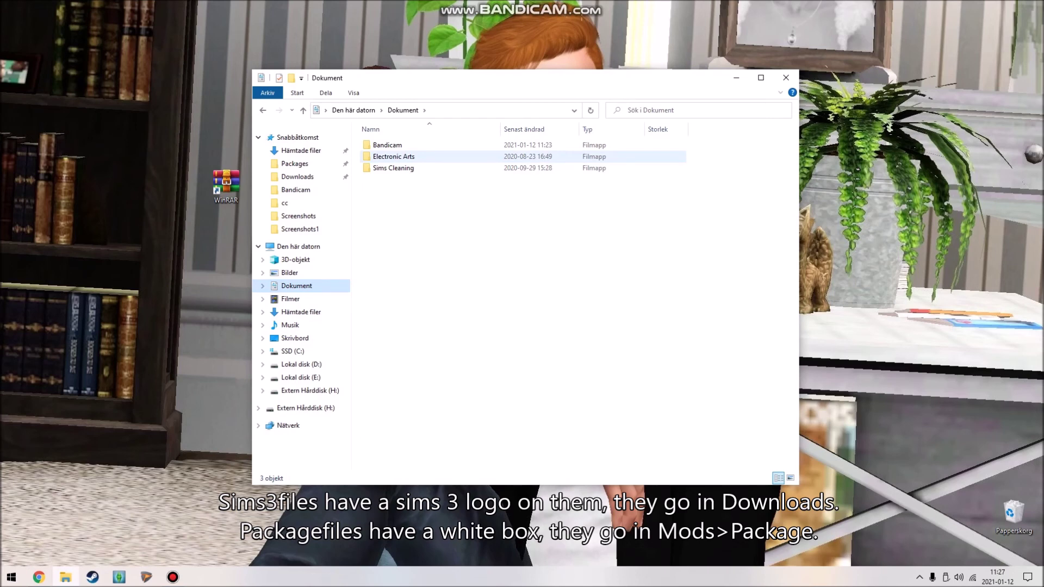
double_click(394, 157)
double_click(392, 157)
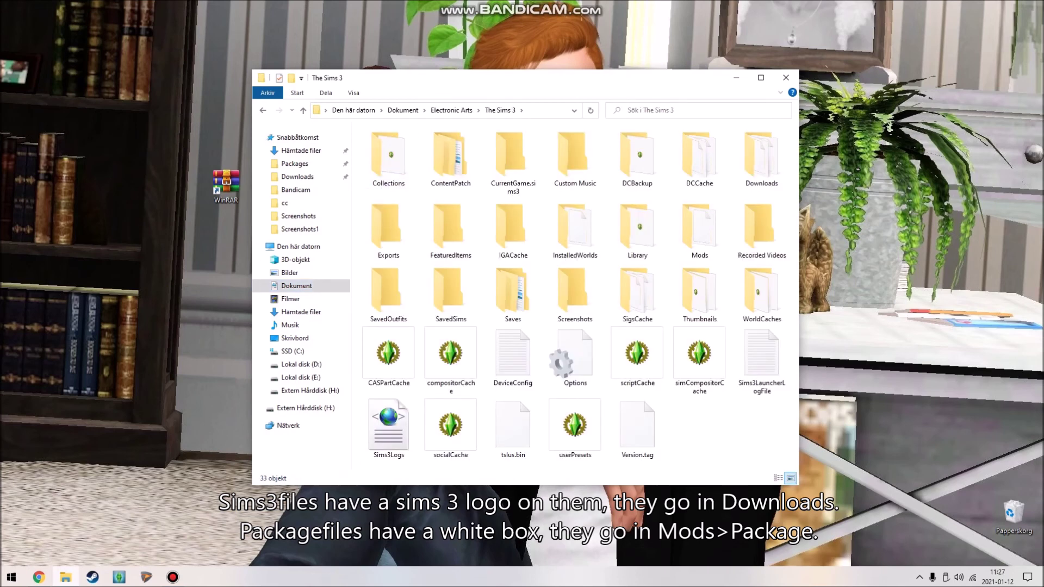
left_click(761, 158)
double_click(761, 158)
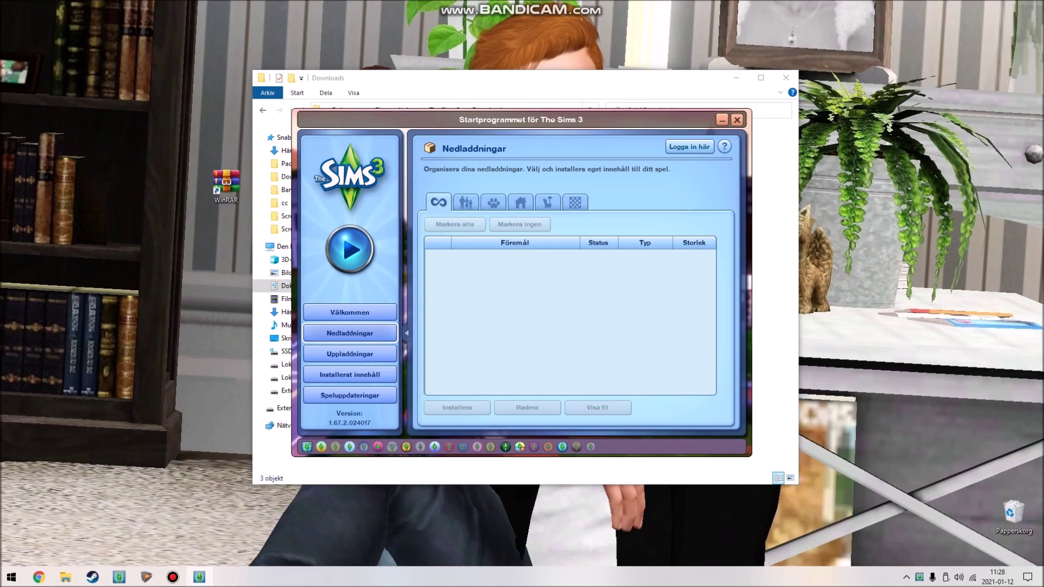
left_click(737, 120)
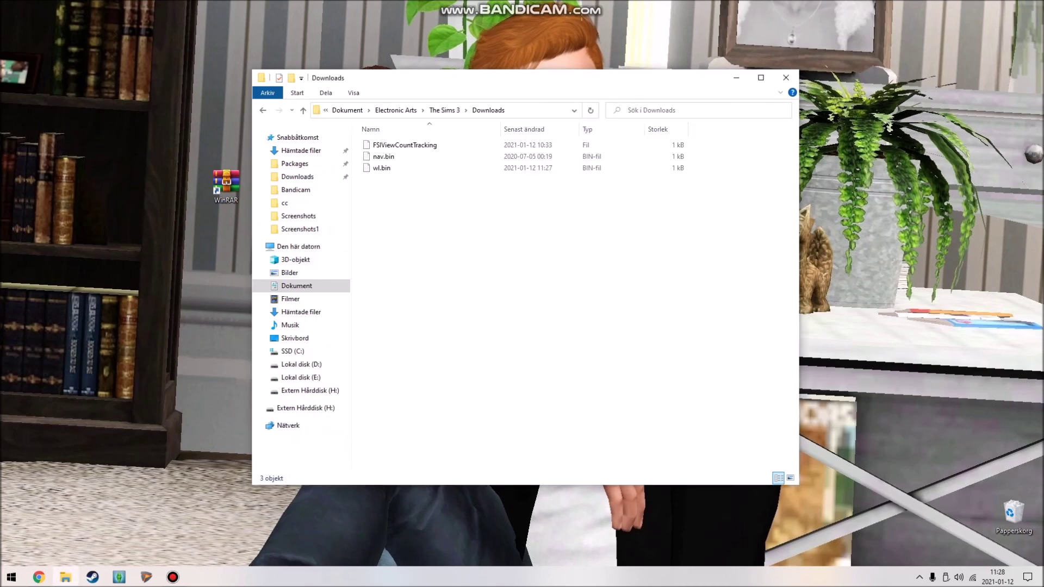
Return to The Sims 3 folder, look into Mods and its Packages subfolder, and close the folder window
key("alt+Left")
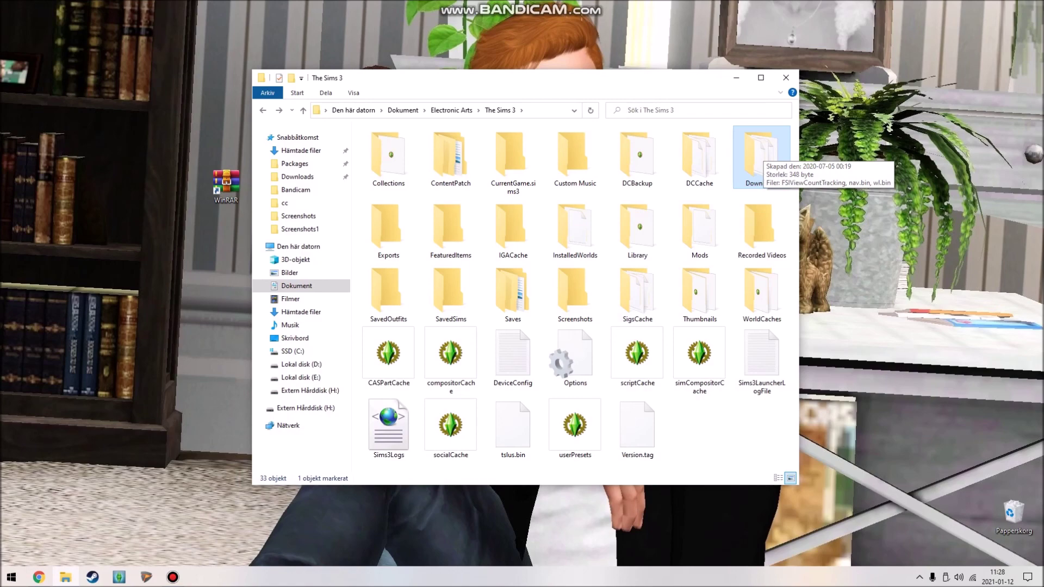
double_click(700, 223)
left_click(386, 156)
double_click(386, 157)
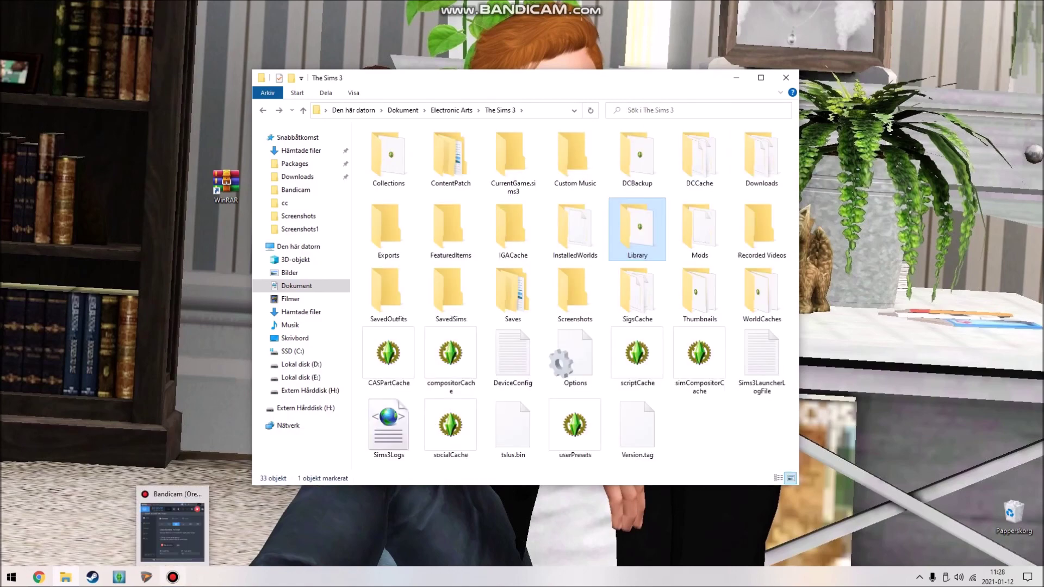
left_click(786, 78)
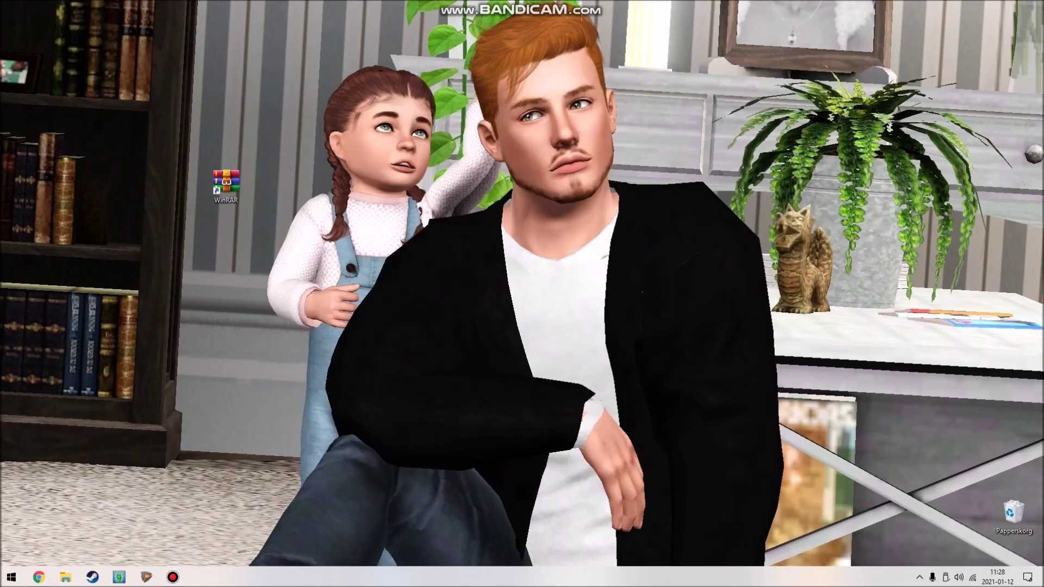
left_click(173, 577)
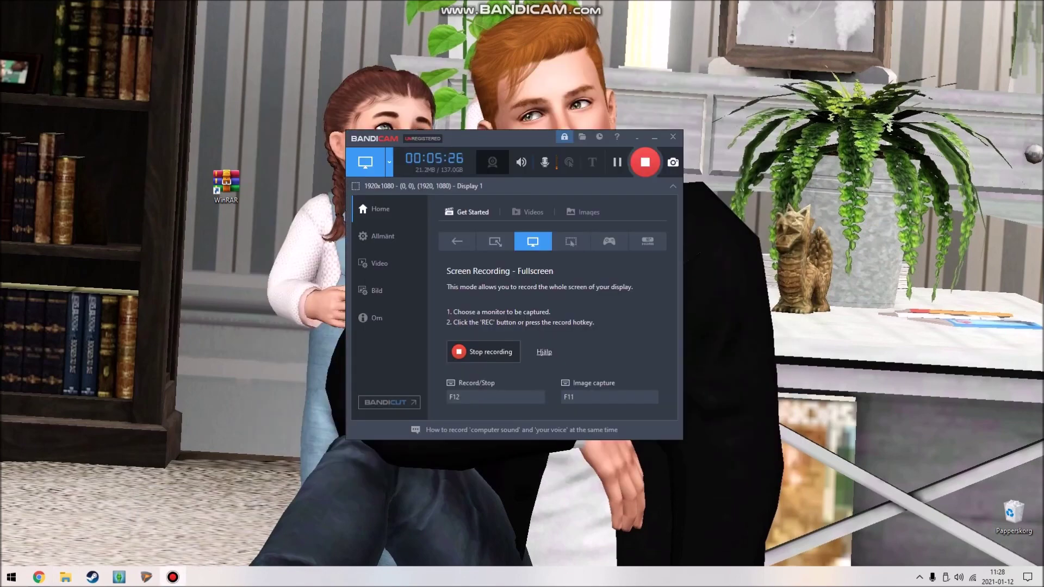